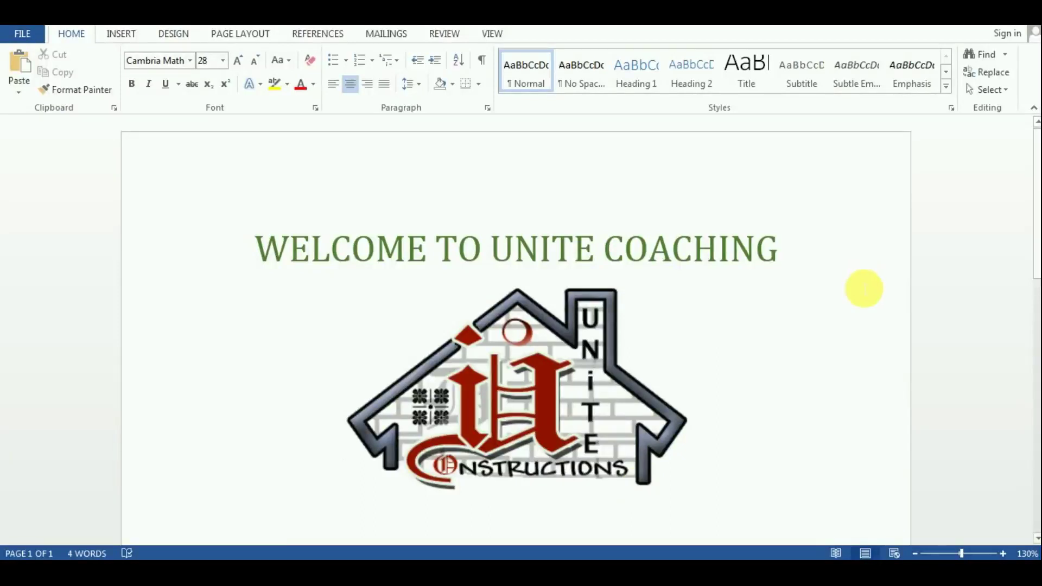
Leave the Unite Coaching welcome heading in Word and switch to the AutoCAD footing drawing.
{"action": "left_click", "coordinate": [817, 254]}
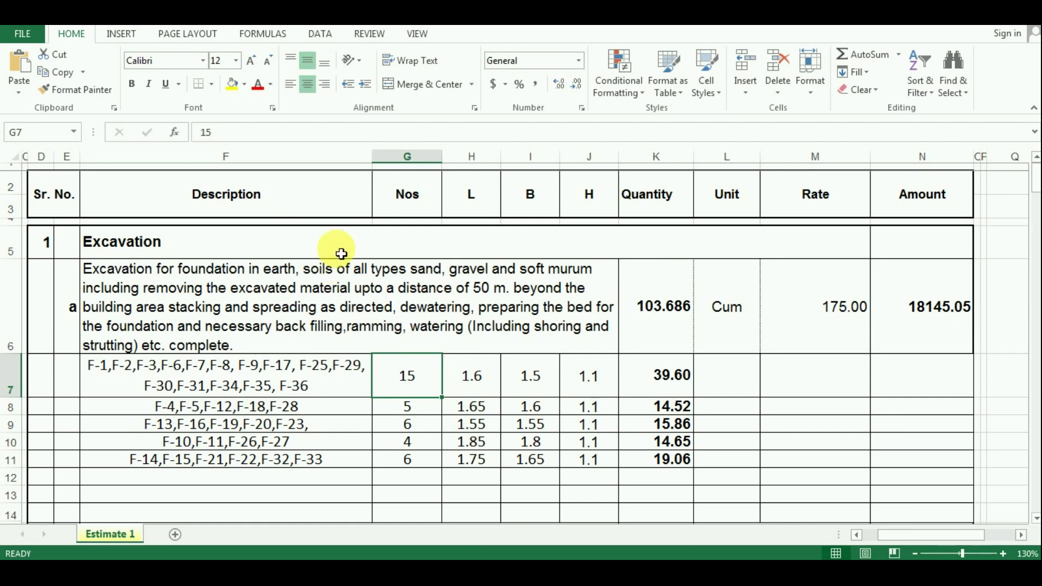
{"action": "left_click", "coordinate": [540, 560]}
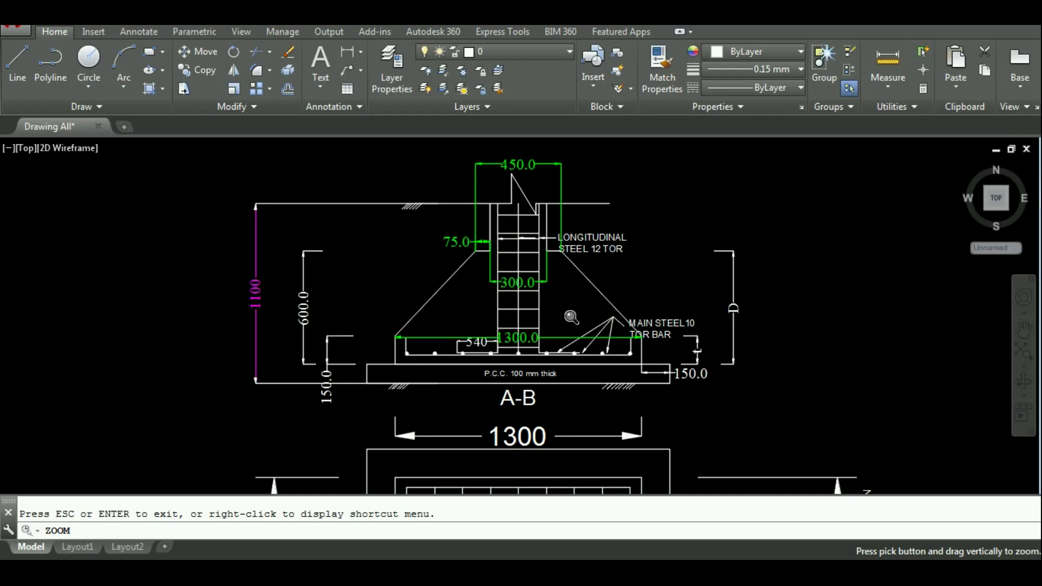
Zoom in on the footing schedule and section A-B with its 100 mm PCC bed.
{"action": "scroll", "coordinate": [573, 312], "scroll_direction": "down", "scroll_amount": 5}
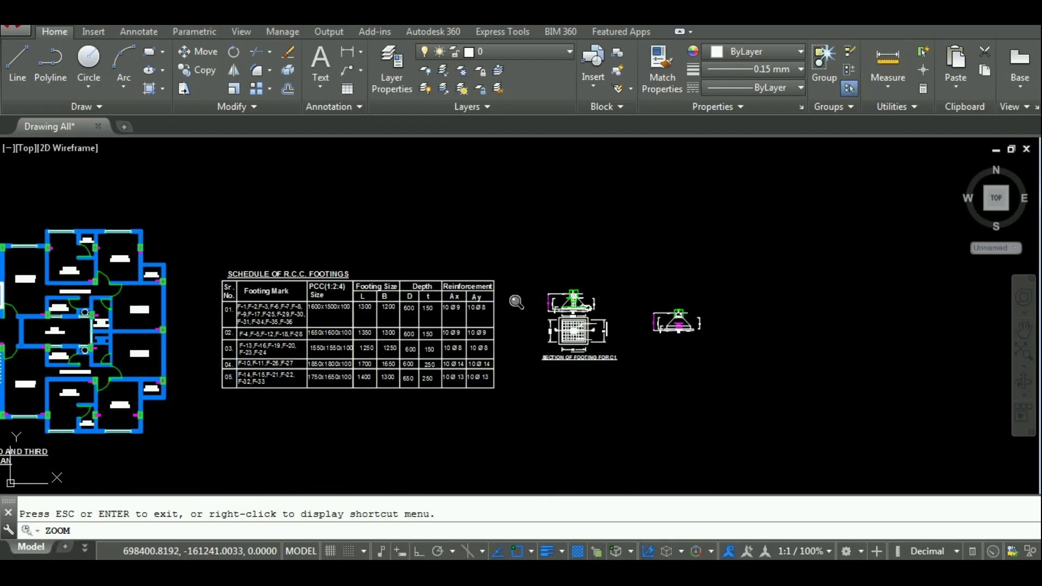
{"action": "scroll", "coordinate": [644, 294], "scroll_direction": "up", "scroll_amount": 4}
{"action": "scroll", "coordinate": [347, 312], "scroll_direction": "up", "scroll_amount": 2}
{"action": "scroll", "coordinate": [347, 312], "scroll_direction": "up", "scroll_amount": 2}
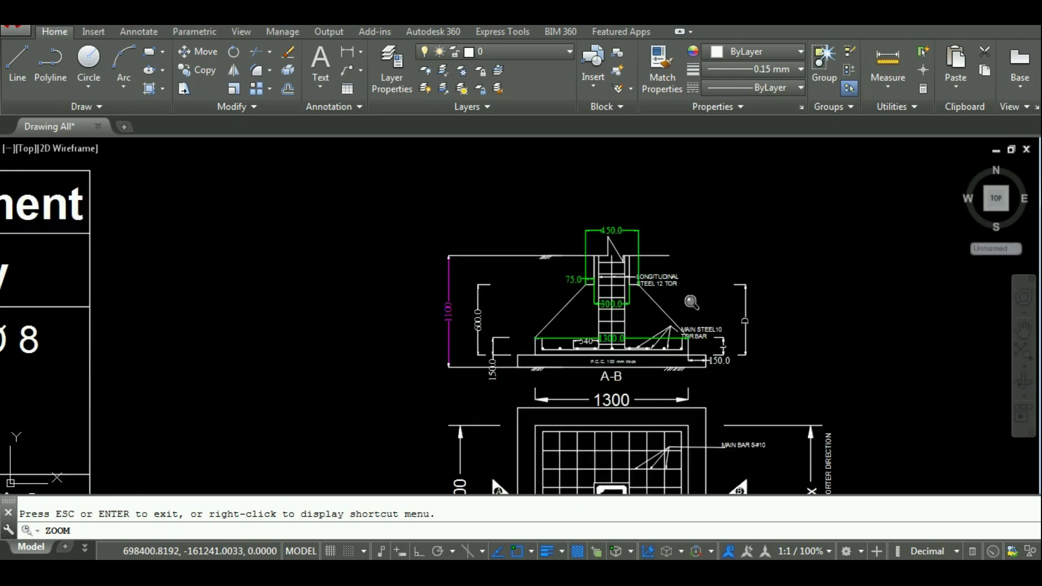
{"action": "scroll", "coordinate": [737, 285], "scroll_direction": "up", "scroll_amount": 2}
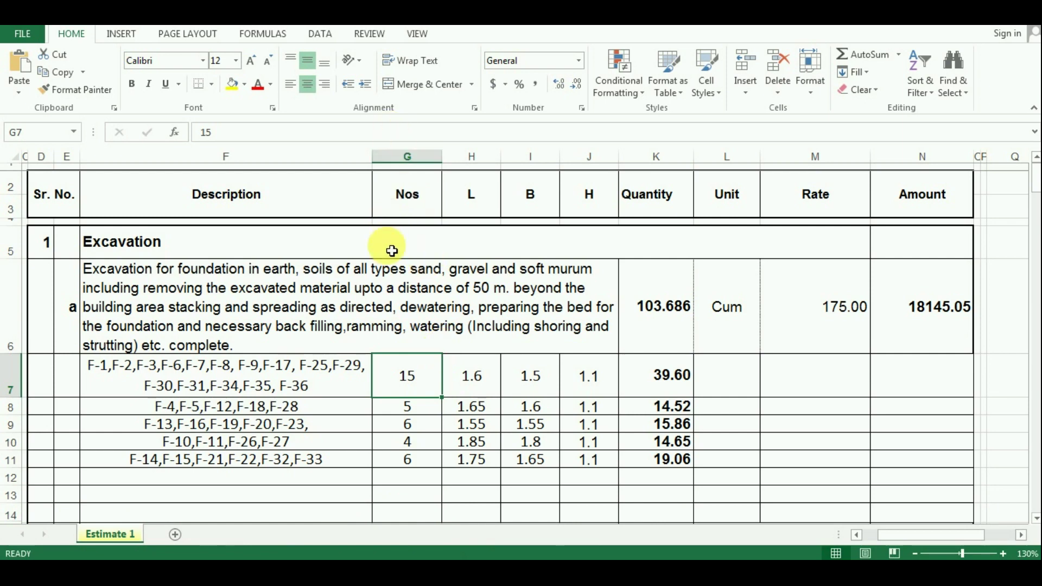
{"action": "left_click", "coordinate": [392, 250]}
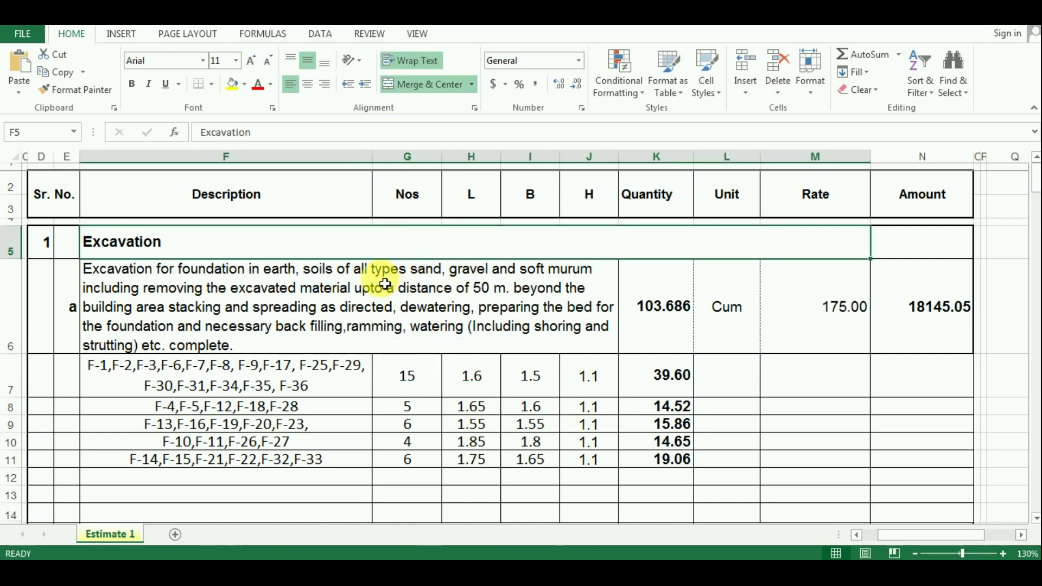
{"action": "left_click", "coordinate": [385, 283]}
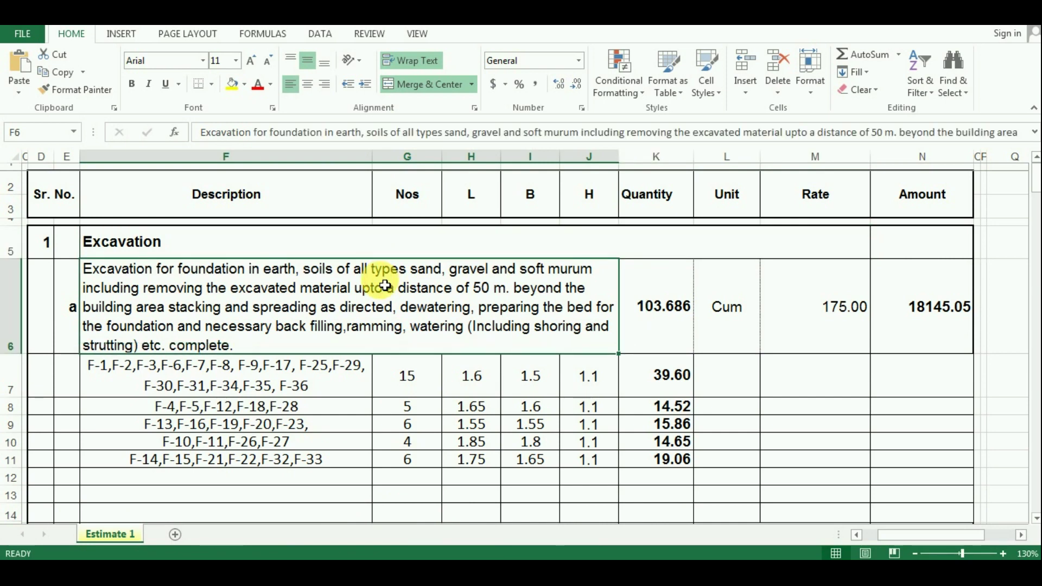
{"action": "scroll", "coordinate": [385, 285], "scroll_direction": "down", "scroll_amount": 4}
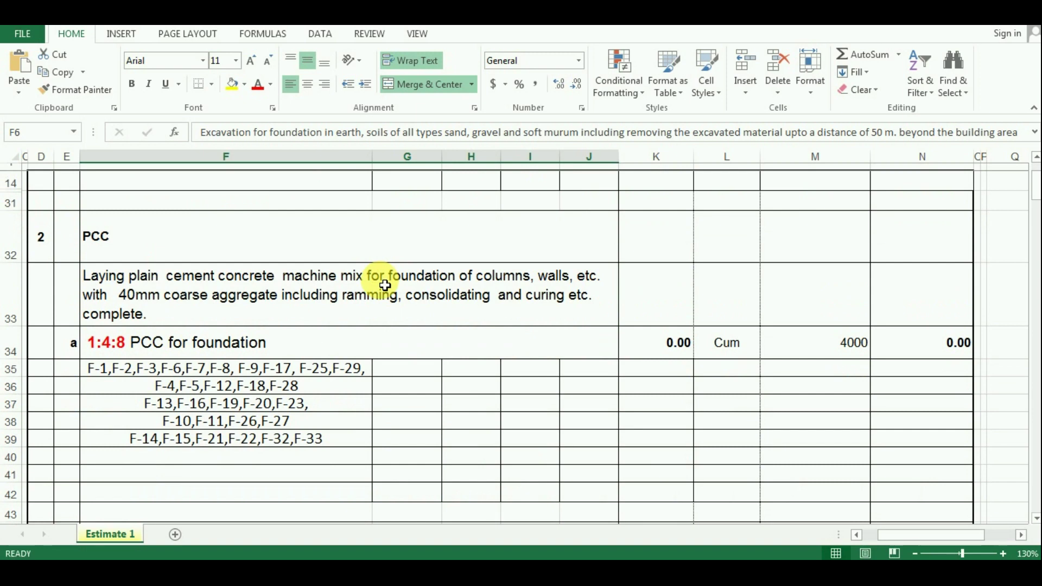
{"action": "left_click", "coordinate": [179, 248]}
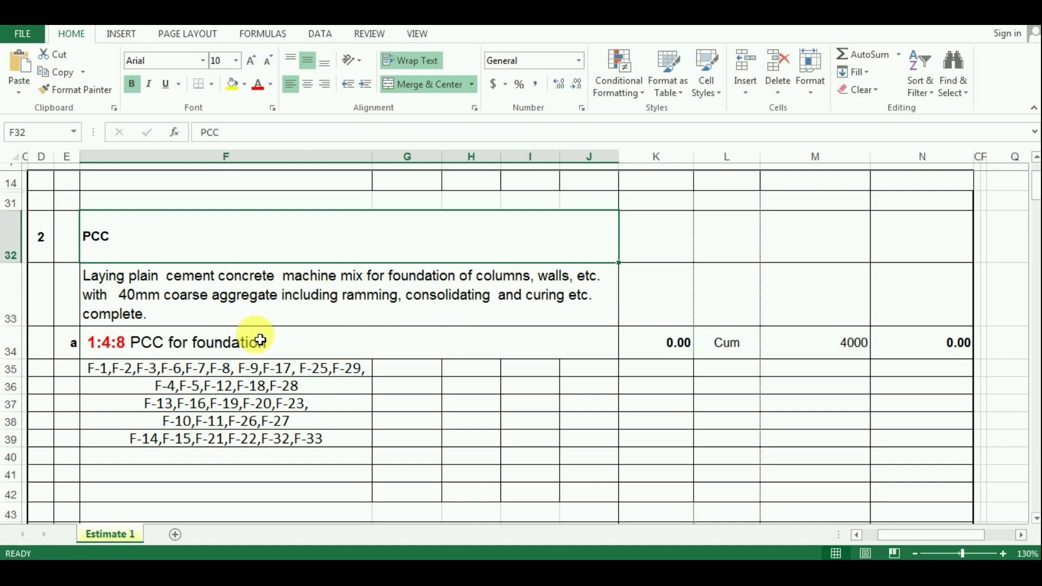
{"action": "scroll", "coordinate": [437, 319], "scroll_direction": "up", "scroll_amount": 2}
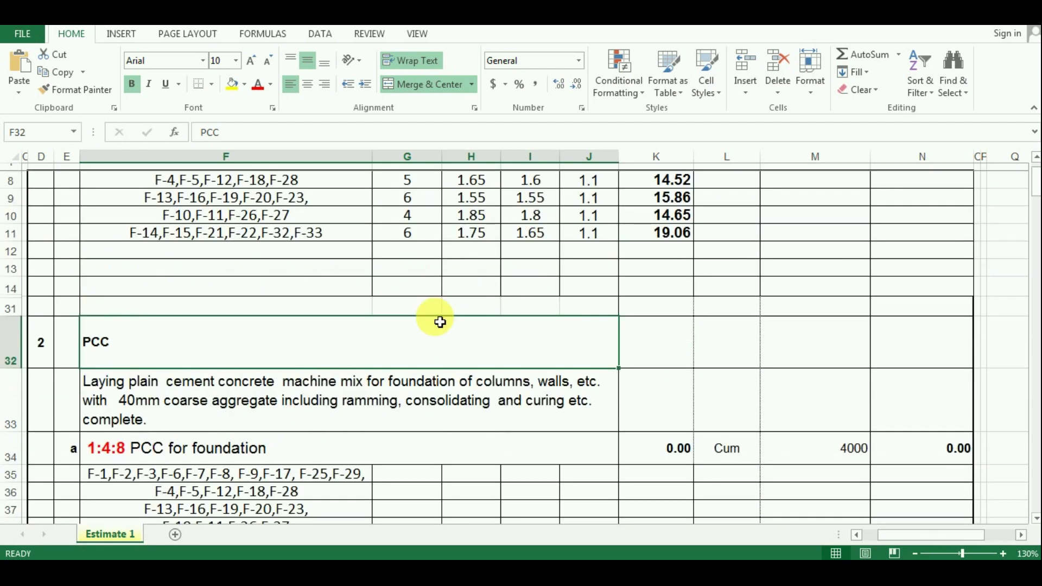
{"action": "scroll", "coordinate": [437, 320], "scroll_direction": "down", "scroll_amount": 3}
{"action": "left_click", "coordinate": [415, 360]}
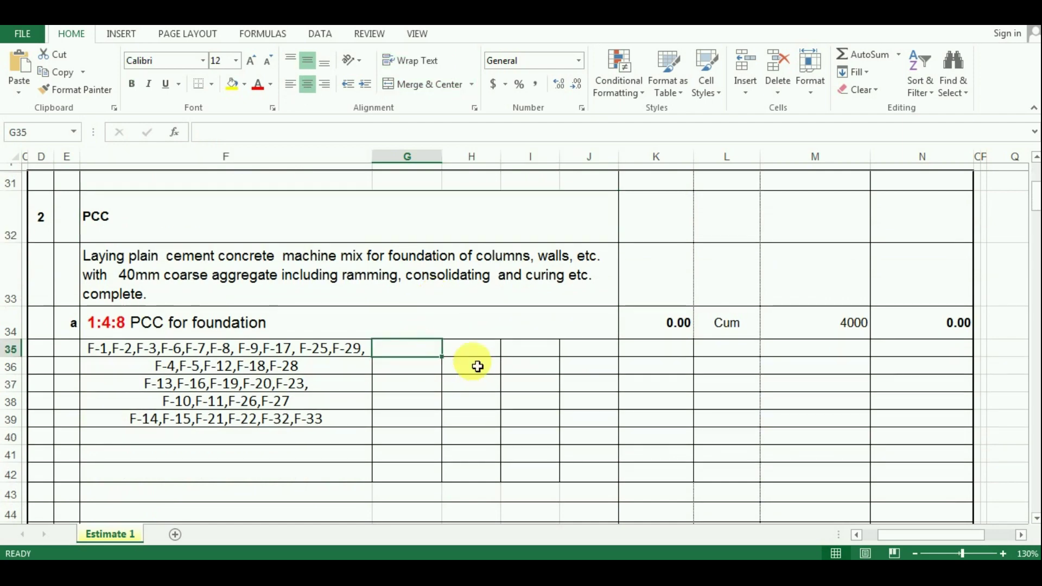
{"action": "scroll", "coordinate": [474, 356], "scroll_direction": "up", "scroll_amount": 1}
{"action": "scroll", "coordinate": [476, 357], "scroll_direction": "up", "scroll_amount": 1}
{"action": "scroll", "coordinate": [477, 358], "scroll_direction": "up", "scroll_amount": 2}
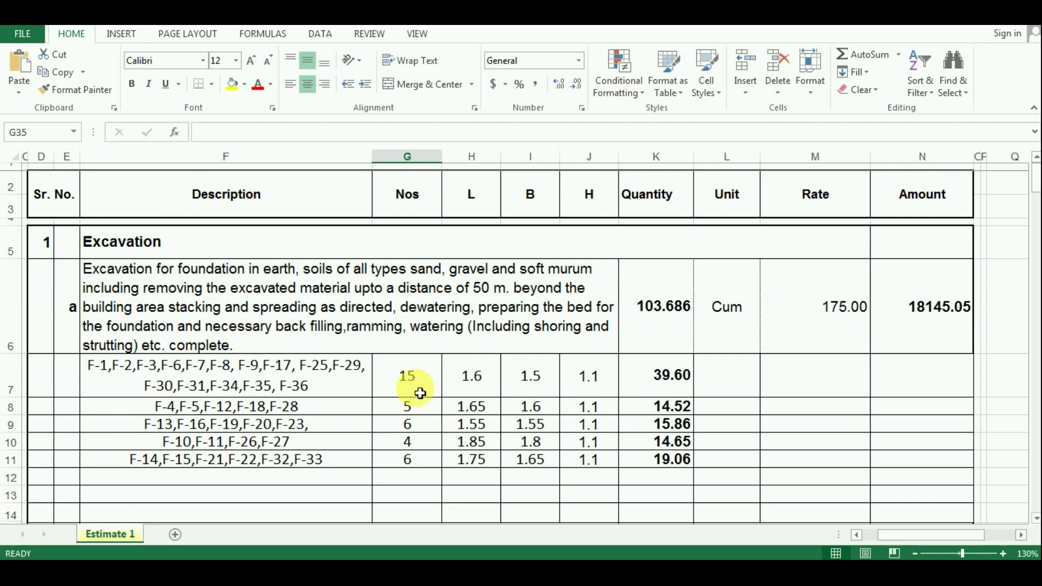
Copy the Nos, L and B values in G7:I11 into the PCC rows starting at G35.
{"action": "left_click", "coordinate": [421, 393]}
{"action": "key", "text": "shift+Right"}
{"action": "key", "text": "shift+Right"}
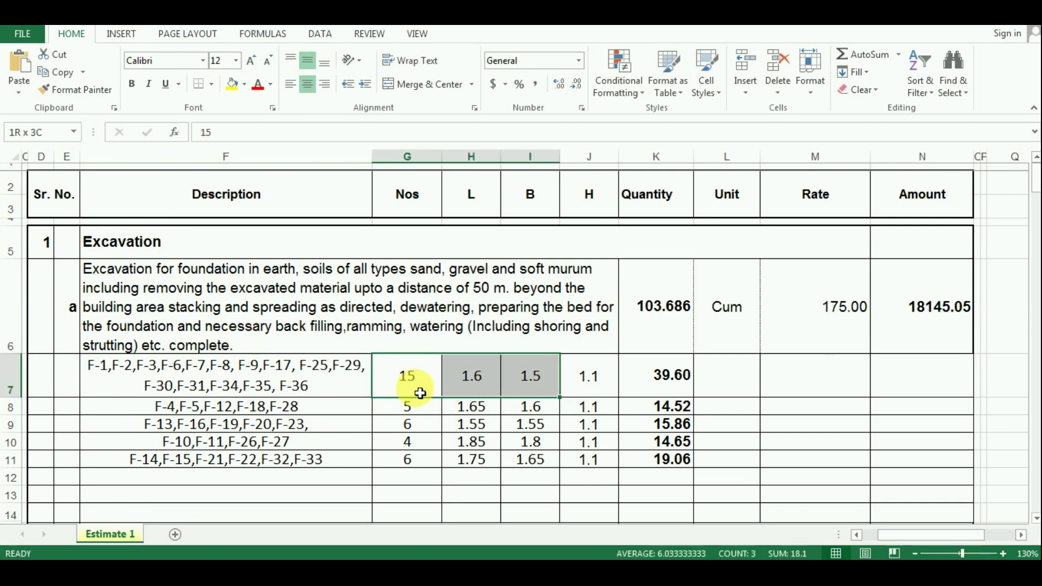
{"action": "key", "text": "shift+Down"}
{"action": "key", "text": "shift+Down"}
{"action": "key", "text": "shift+Down"}
{"action": "key", "text": "shift+Down"}
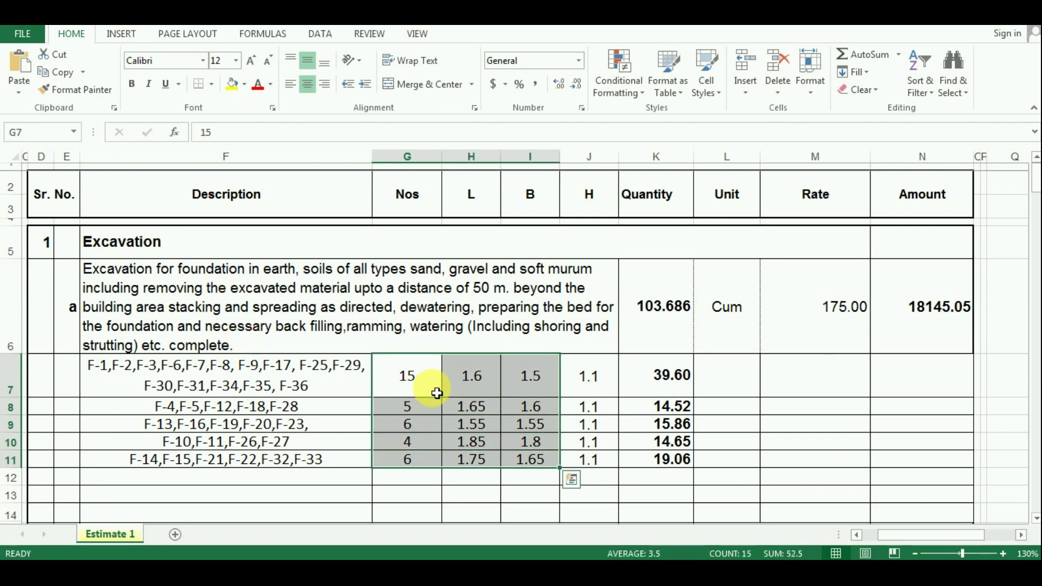
{"action": "key", "text": "ctrl+c"}
{"action": "scroll", "coordinate": [458, 367], "scroll_direction": "down", "scroll_amount": 4}
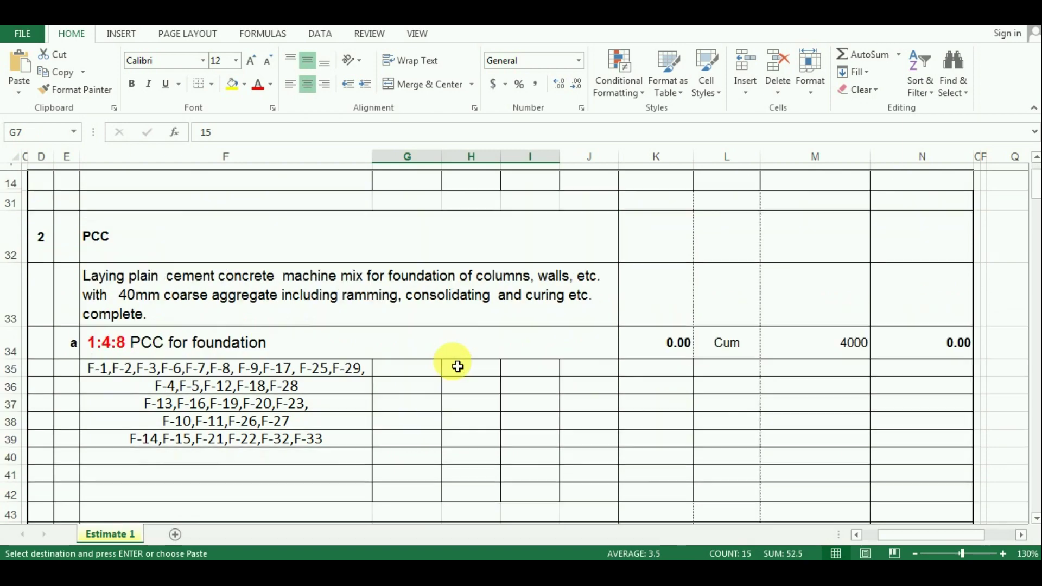
{"action": "left_click", "coordinate": [429, 369]}
{"action": "key", "text": "ctrl+v"}
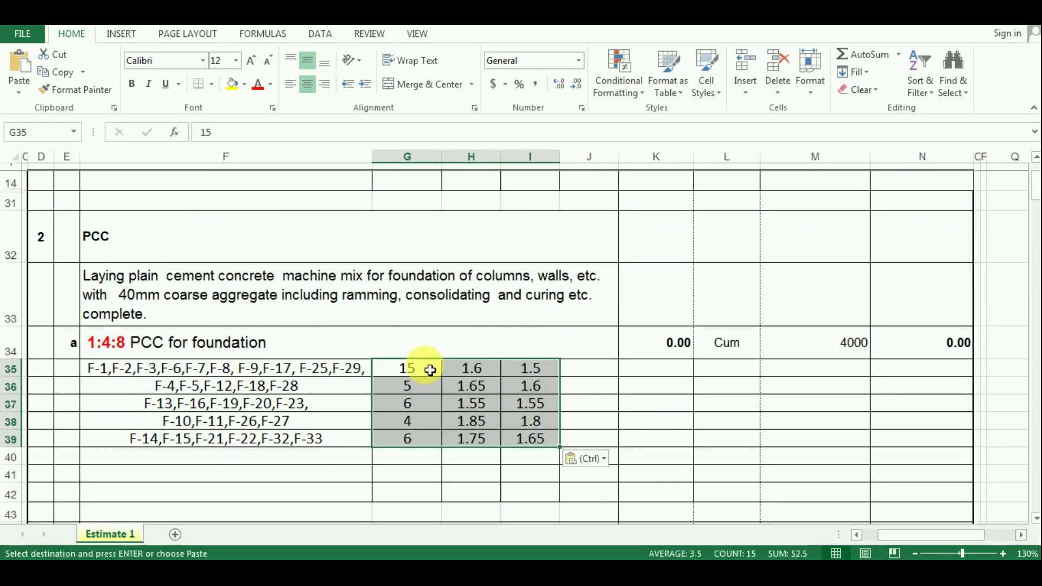
{"action": "scroll", "coordinate": [488, 326], "scroll_direction": "up", "scroll_amount": 3}
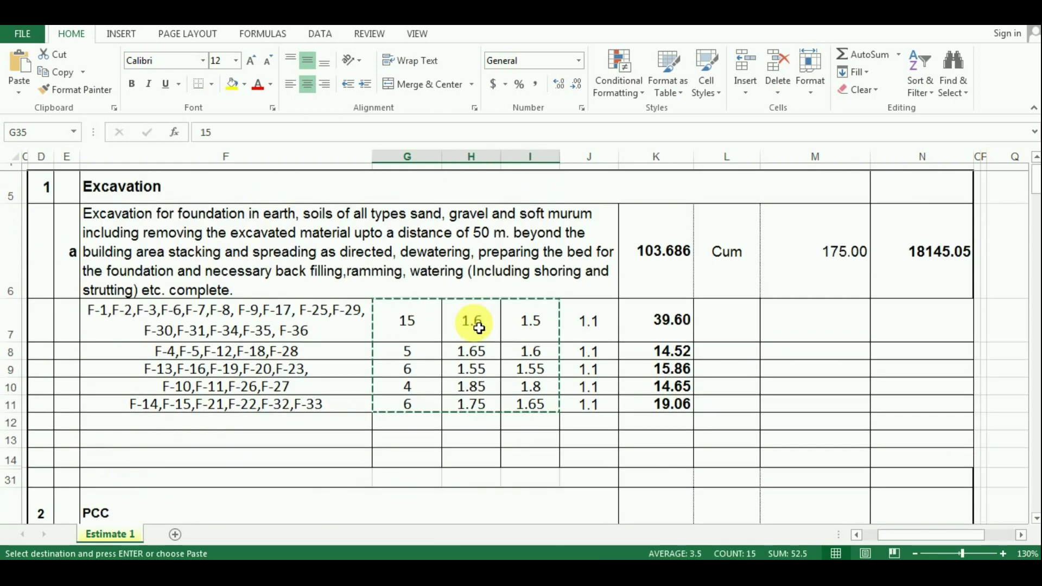
{"action": "scroll", "coordinate": [342, 336], "scroll_direction": "down", "scroll_amount": 2}
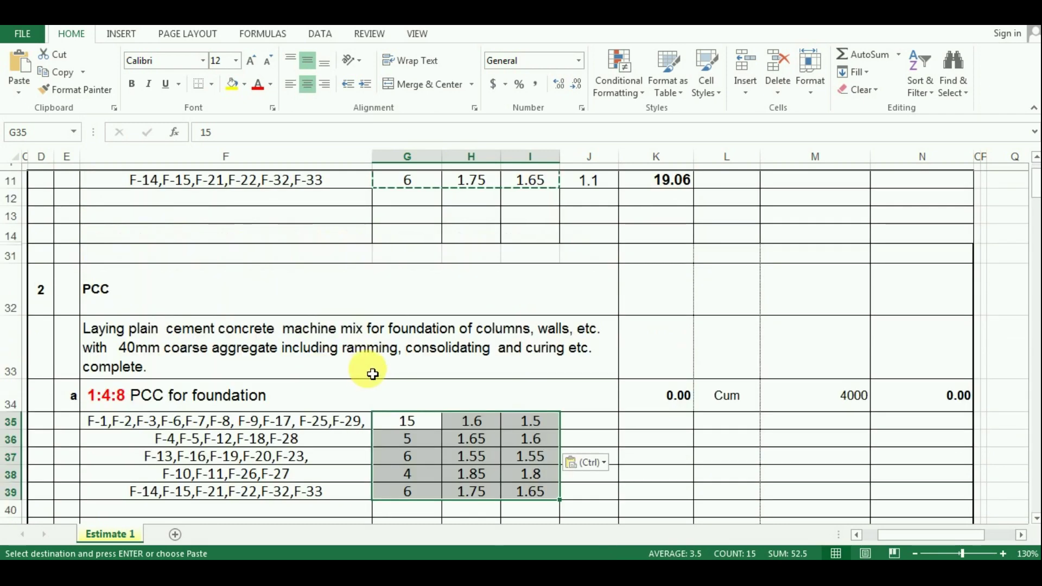
{"action": "key", "text": "Escape"}
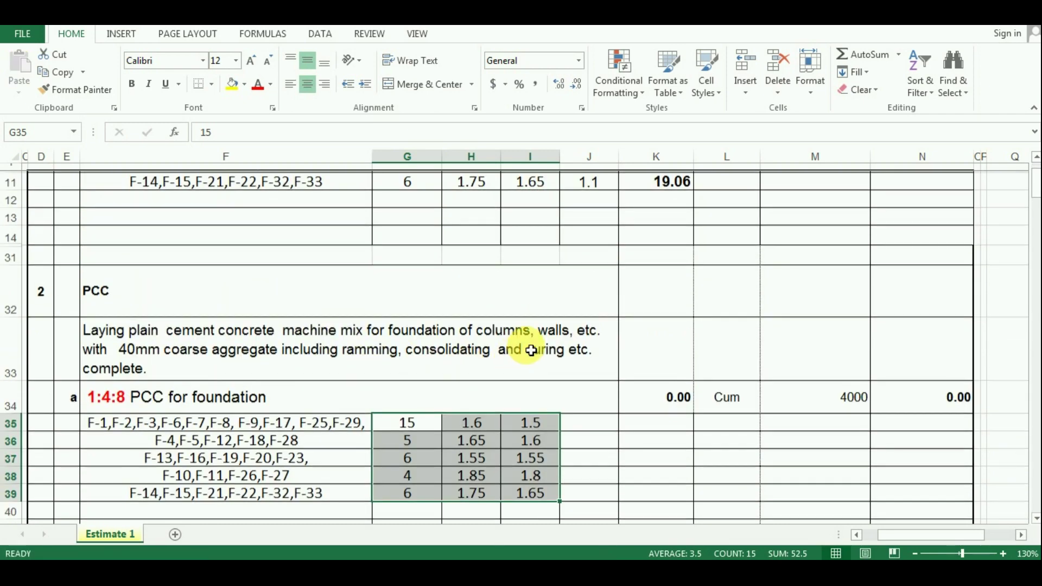
Check the excavation depth value in J7, then return to the PCC rows.
{"action": "scroll", "coordinate": [530, 351], "scroll_direction": "up", "scroll_amount": 2}
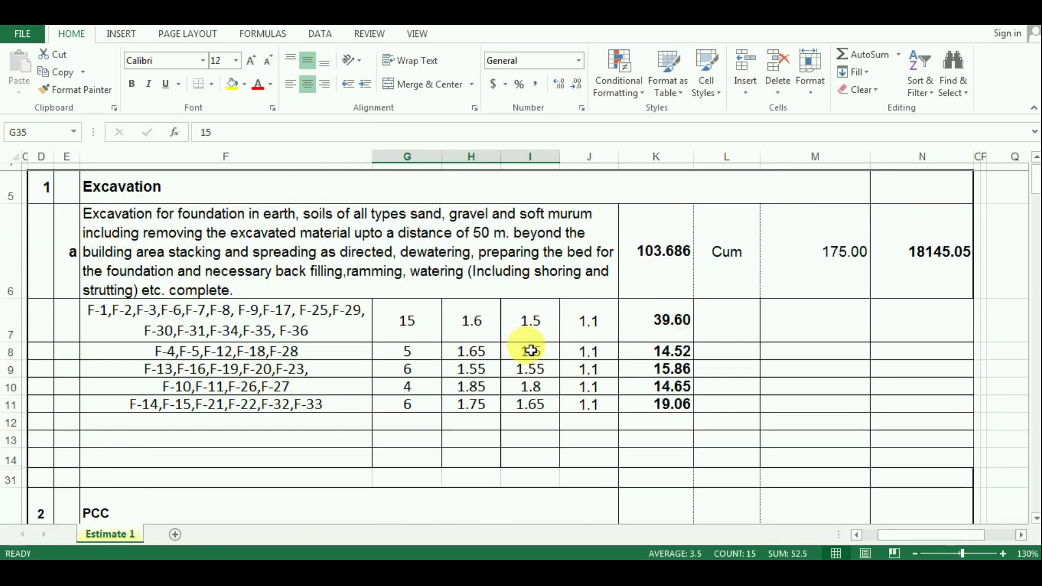
{"action": "left_click", "coordinate": [591, 310]}
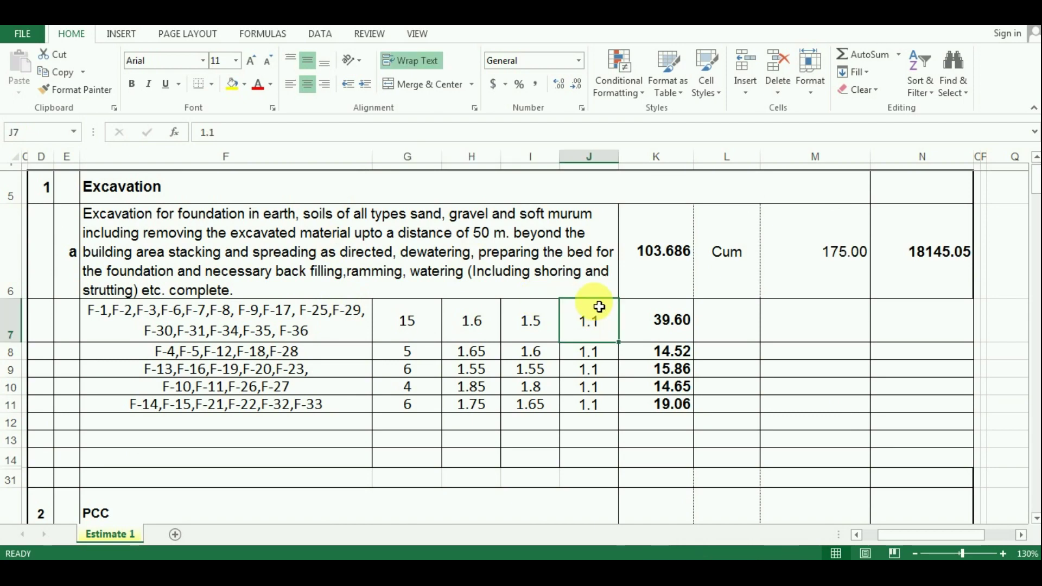
{"action": "scroll", "coordinate": [598, 305], "scroll_direction": "down", "scroll_amount": 2}
{"action": "scroll", "coordinate": [593, 340], "scroll_direction": "down", "scroll_amount": 1}
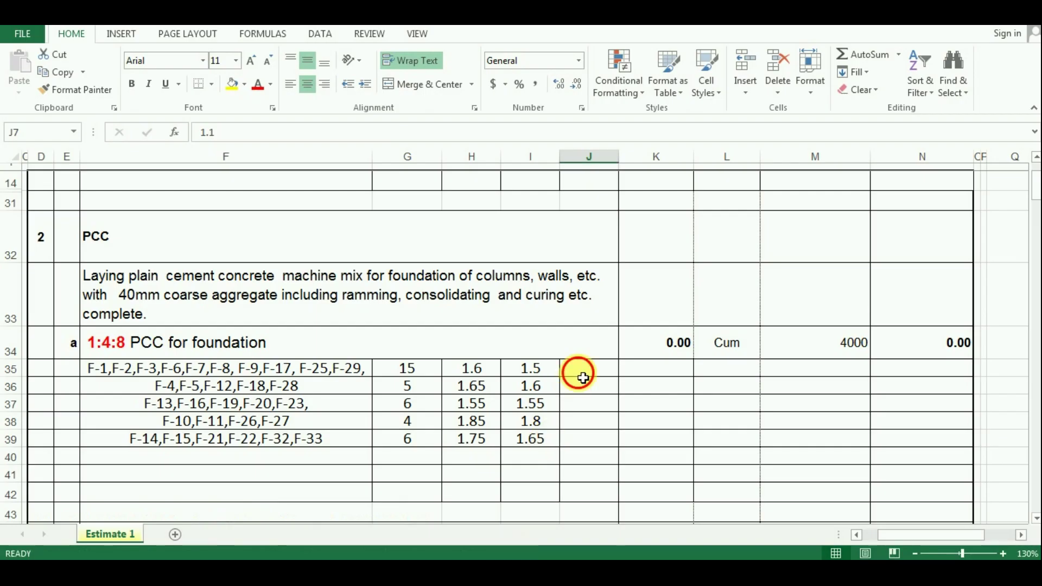
Enter 0.1 in J35 and fill it down through J39.
{"action": "left_click", "coordinate": [583, 378]}
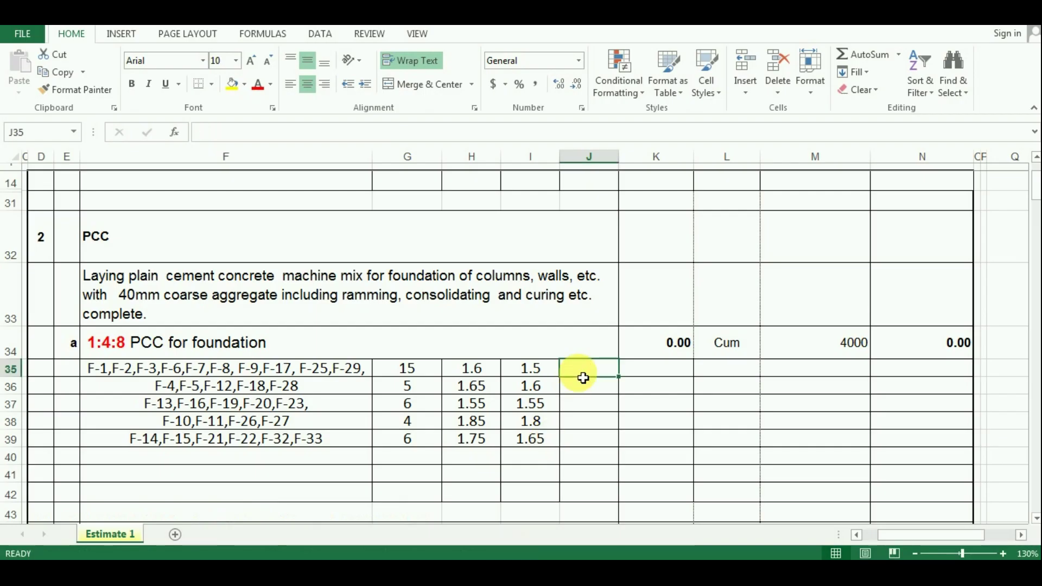
{"action": "type", "text": "0.1"}
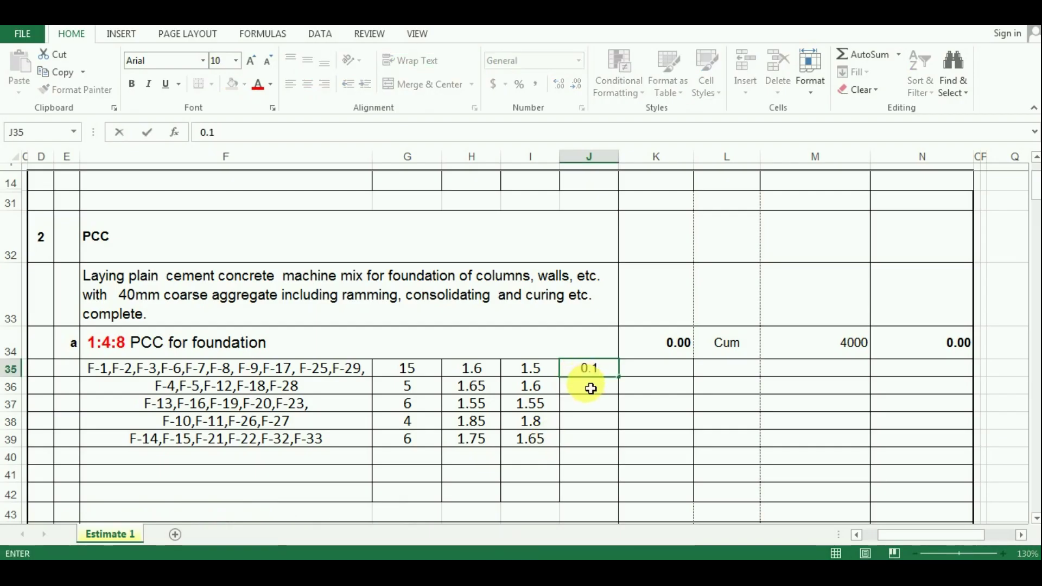
{"action": "key", "text": "ctrl+Return"}
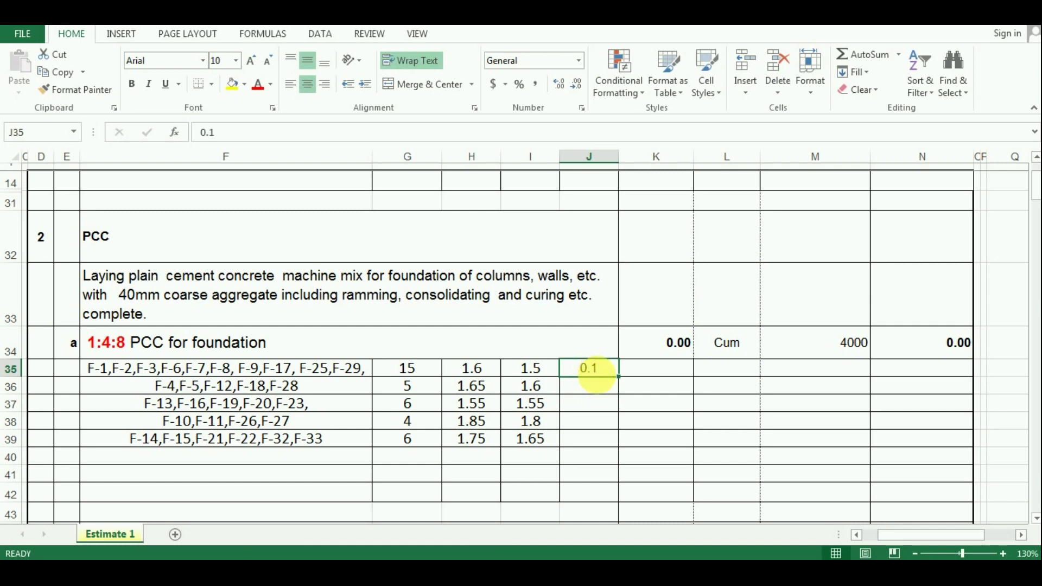
{"action": "left_click_drag", "start_coordinate": [626, 381], "coordinate": [626, 451]}
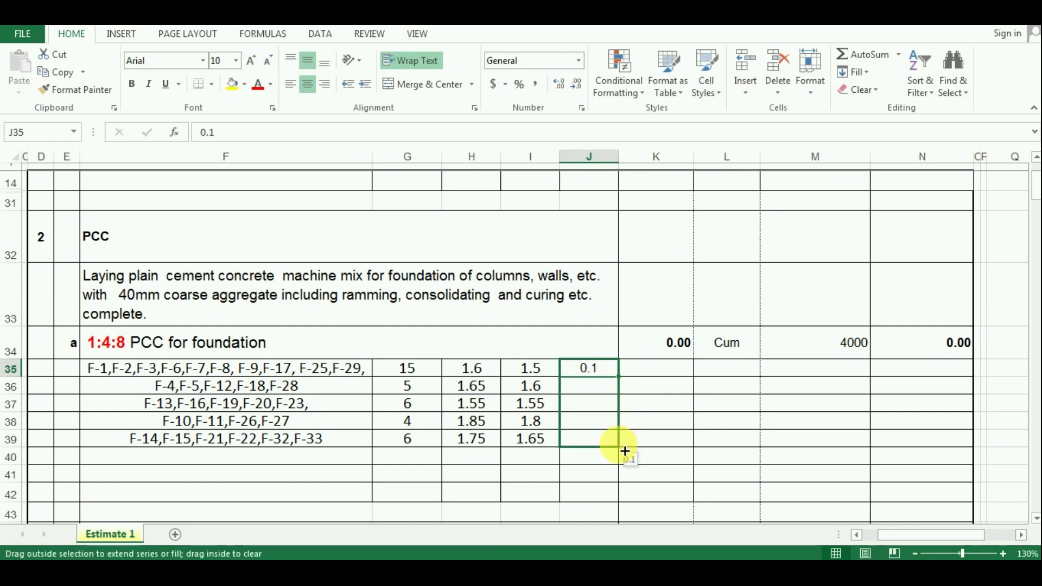
{"action": "left_click_drag", "start_coordinate": [625, 451], "coordinate": [624, 448]}
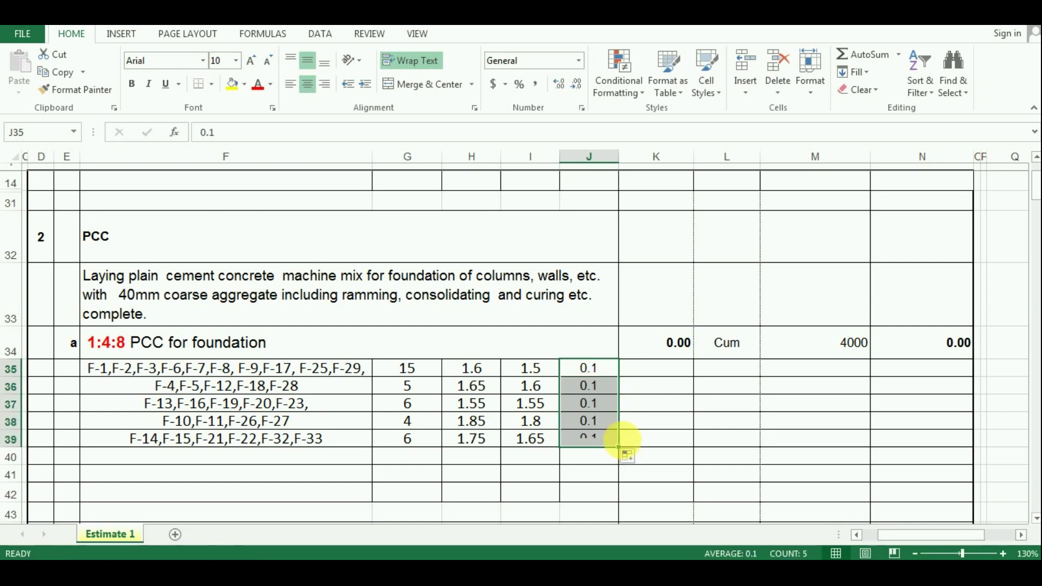
{"action": "left_click", "coordinate": [646, 369]}
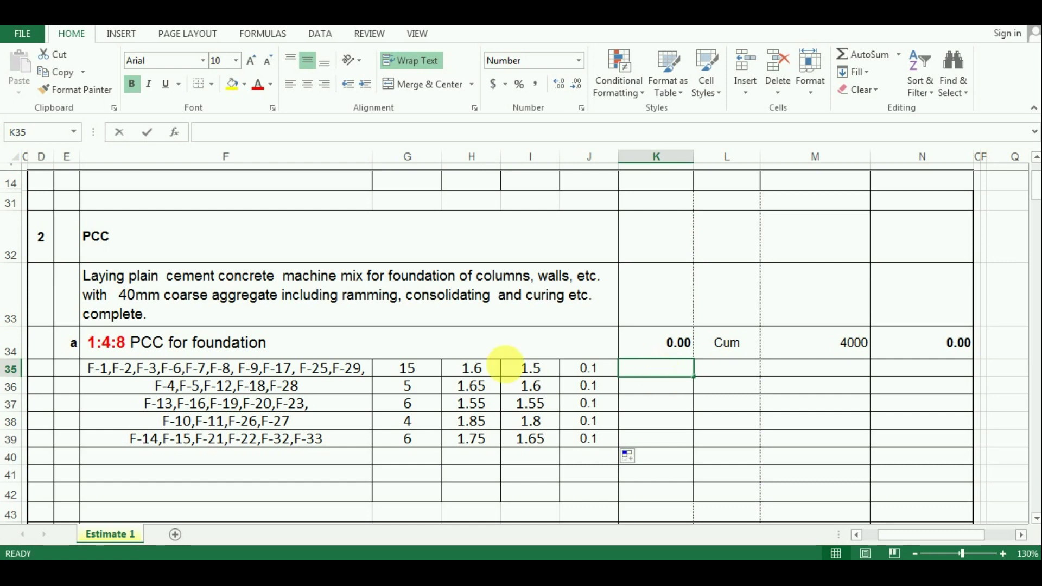
Enter =G35*H35*I35*J35 in K35 so the first footing group's quantity is 3.60.
{"action": "type", "text": "="}
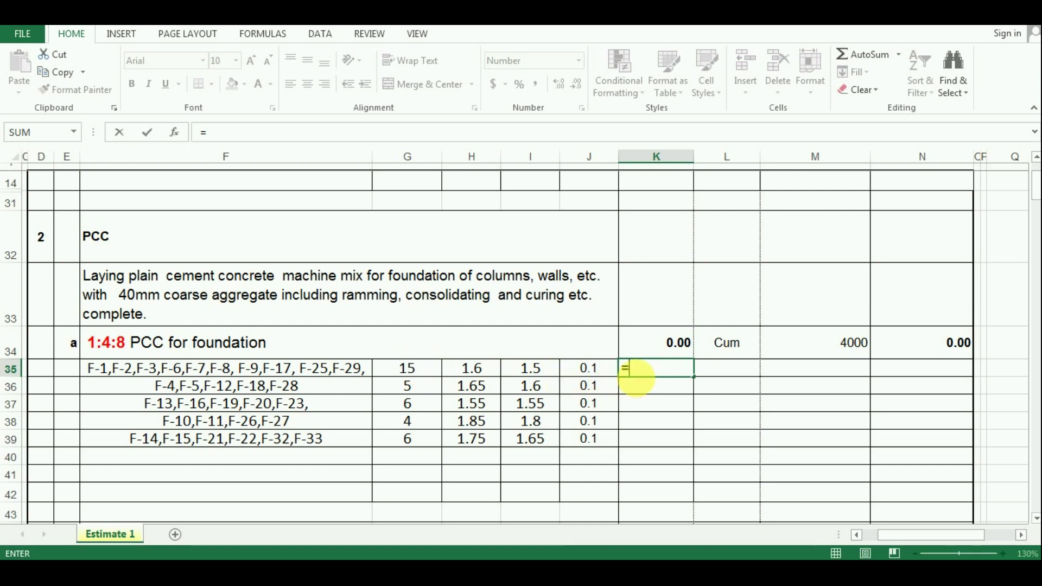
{"action": "left_click", "coordinate": [419, 373]}
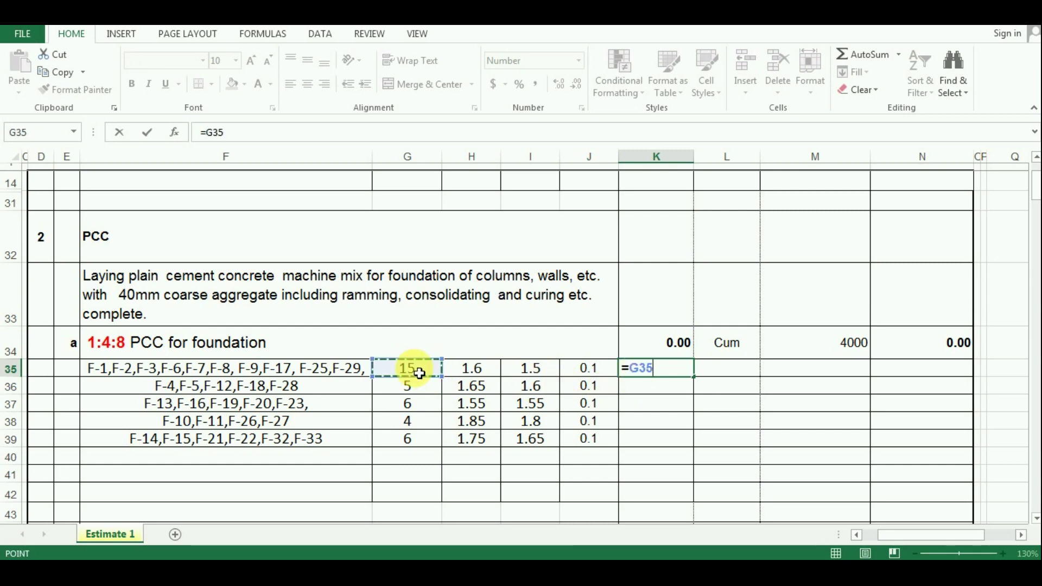
{"action": "type", "text": "*"}
{"action": "left_click", "coordinate": [486, 371]}
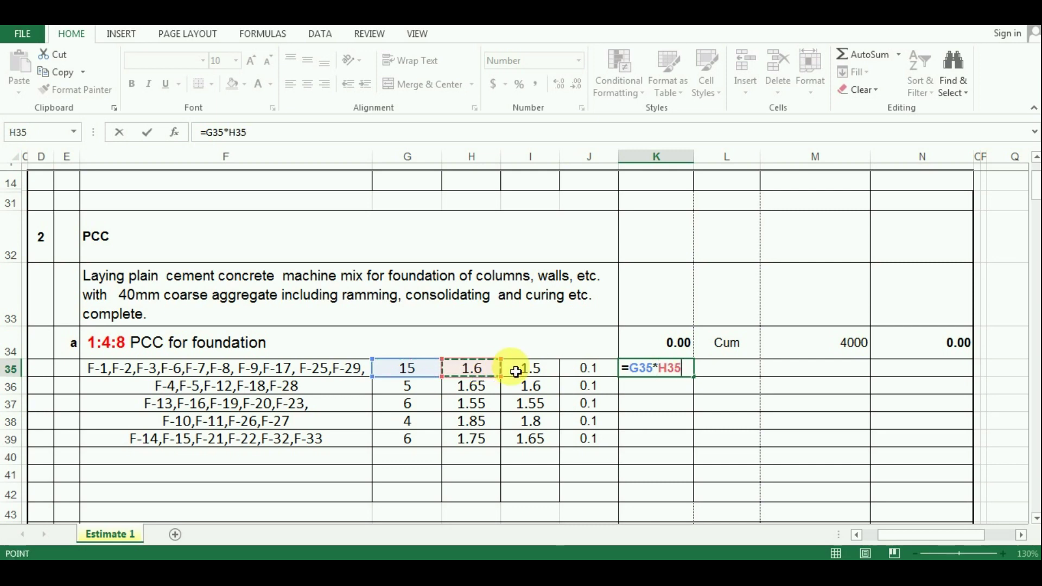
{"action": "type", "text": "*"}
{"action": "left_click", "coordinate": [547, 369]}
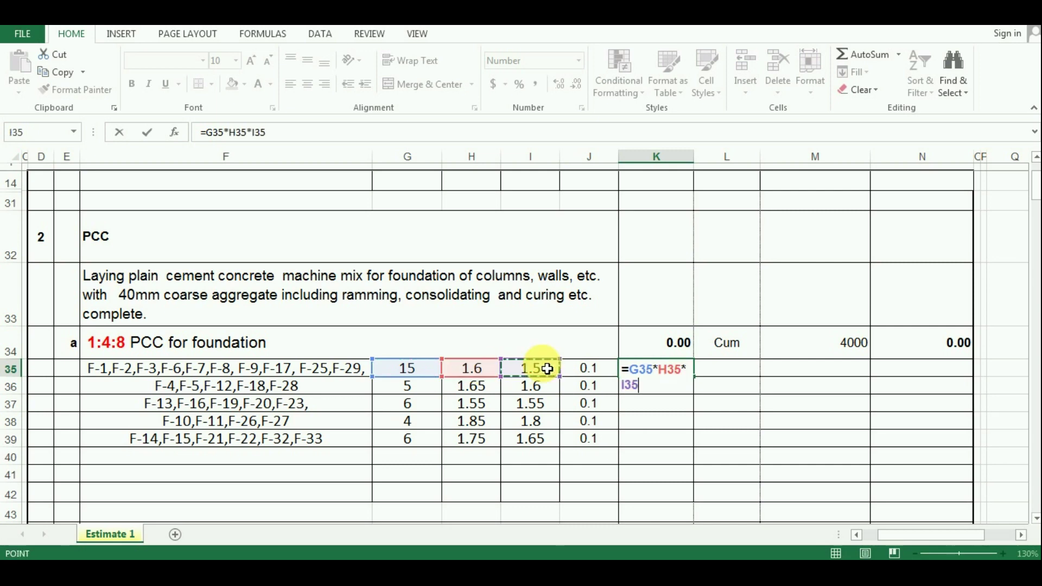
{"action": "type", "text": "*"}
{"action": "left_click", "coordinate": [590, 375]}
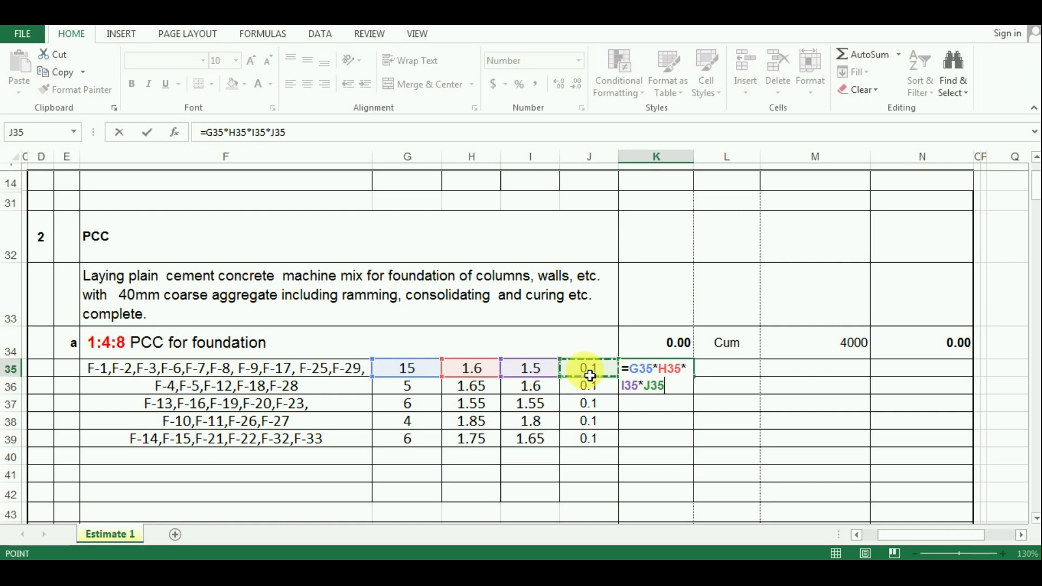
{"action": "key", "text": "Return"}
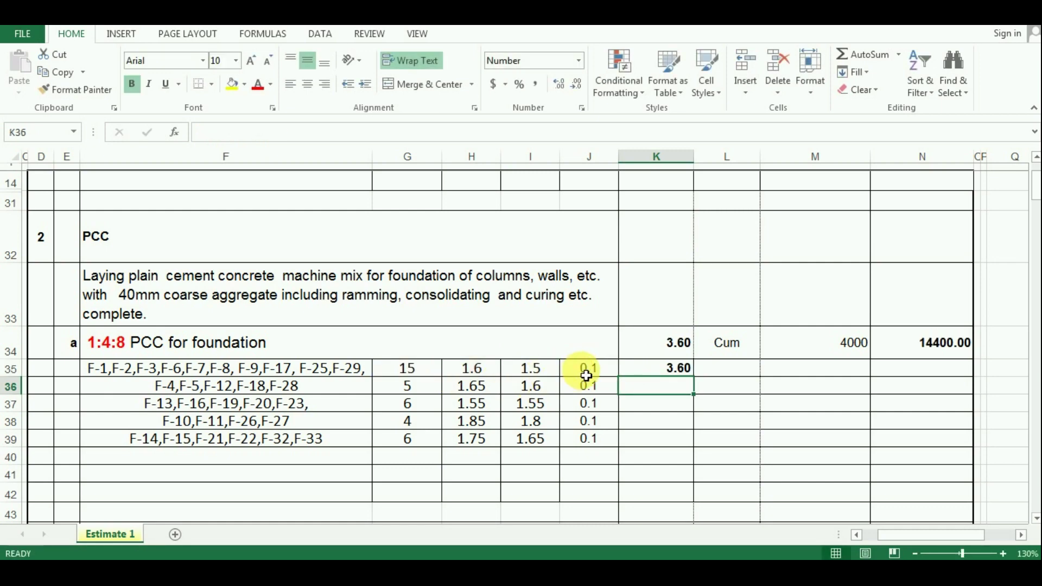
{"action": "left_click", "coordinate": [660, 369]}
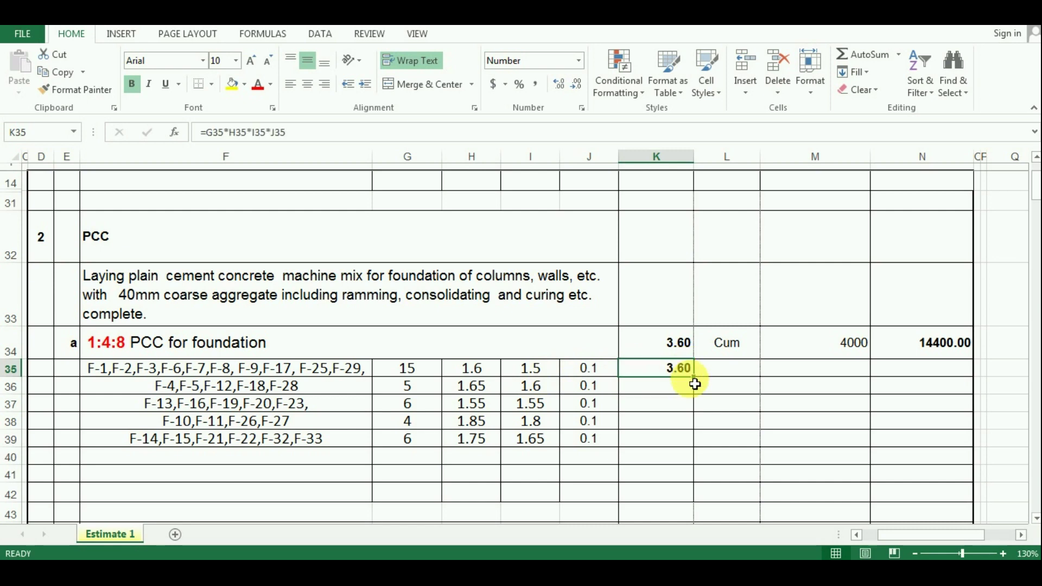
{"action": "left_click_drag", "start_coordinate": [699, 384], "coordinate": [701, 450]}
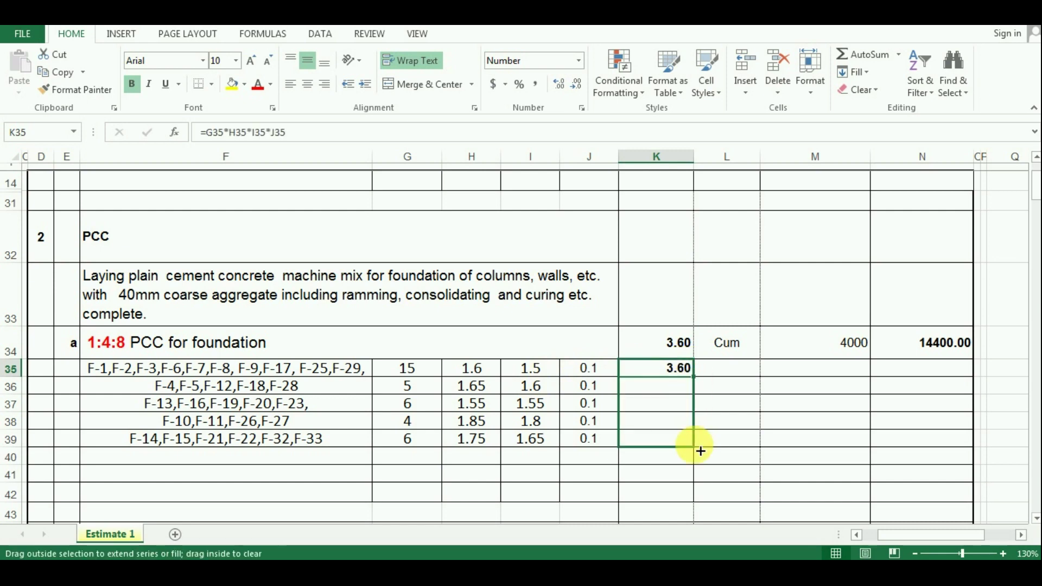
Fill the K35 formula down to K39 and review the footing lists in F36 and F39.
{"action": "left_click_drag", "start_coordinate": [700, 451], "coordinate": [701, 452]}
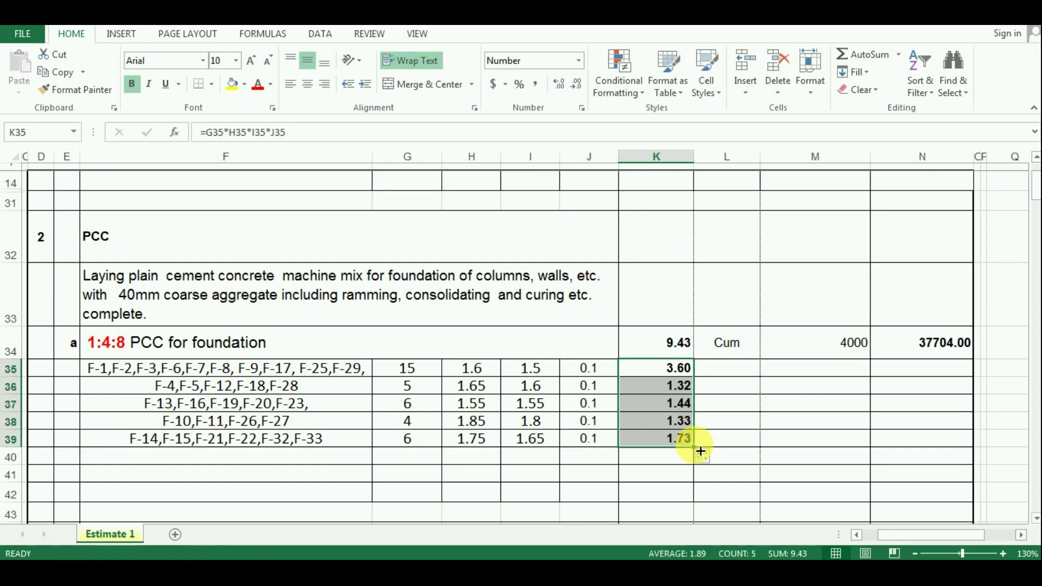
{"action": "left_click", "coordinate": [262, 386]}
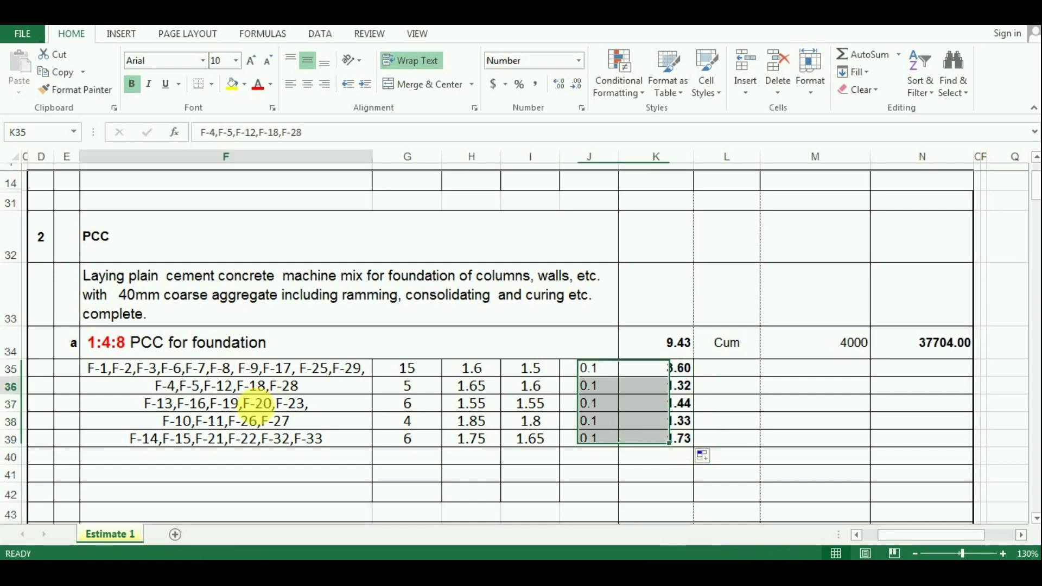
{"action": "left_click", "coordinate": [255, 437]}
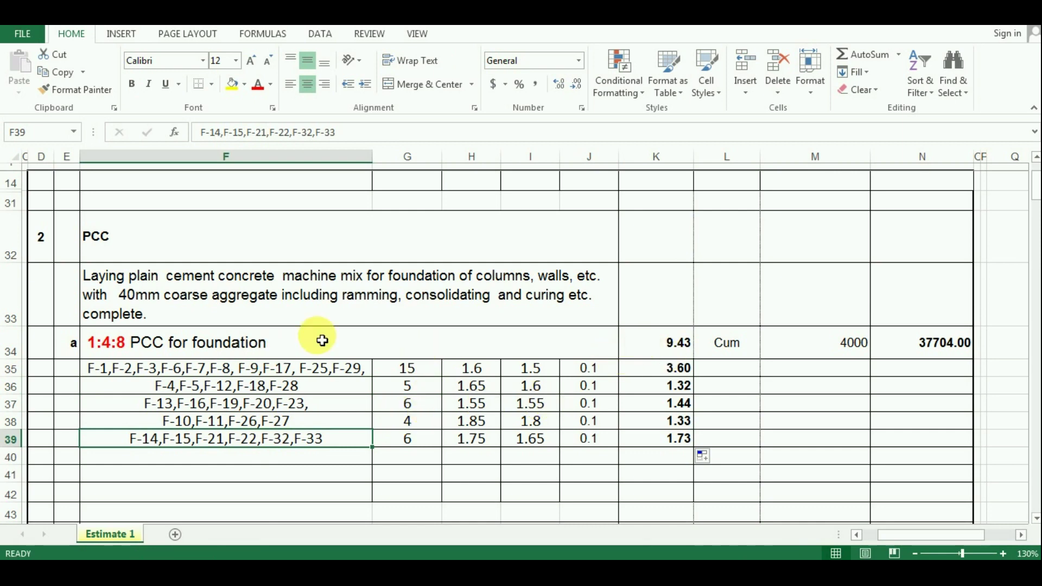
{"action": "left_click", "coordinate": [665, 349]}
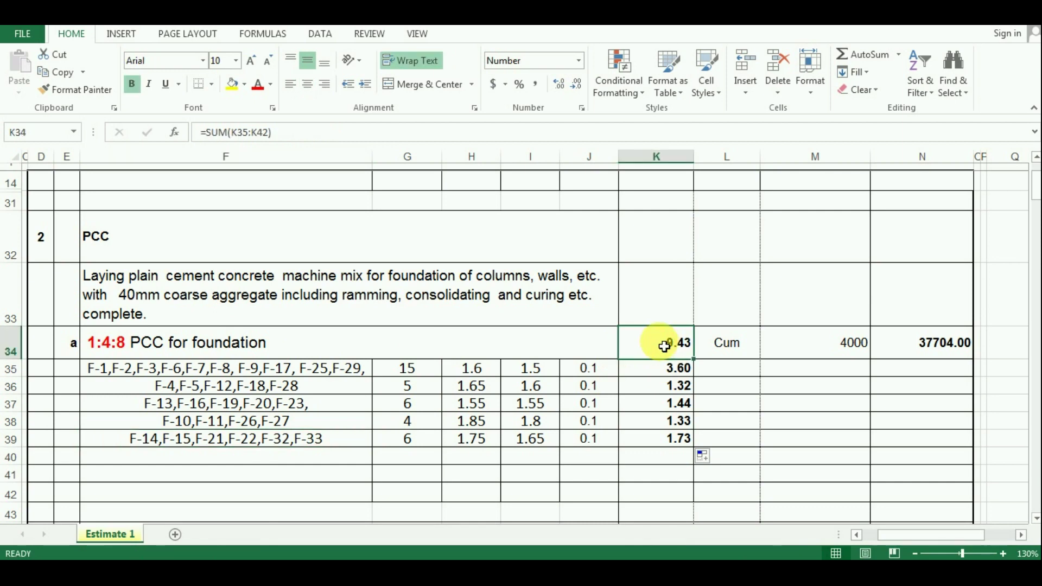
Change the K34 SUM range to end at K39, keeping 9.43 cum, and review the 4000 rate.
{"action": "left_click_drag", "start_coordinate": [652, 369], "coordinate": [656, 439]}
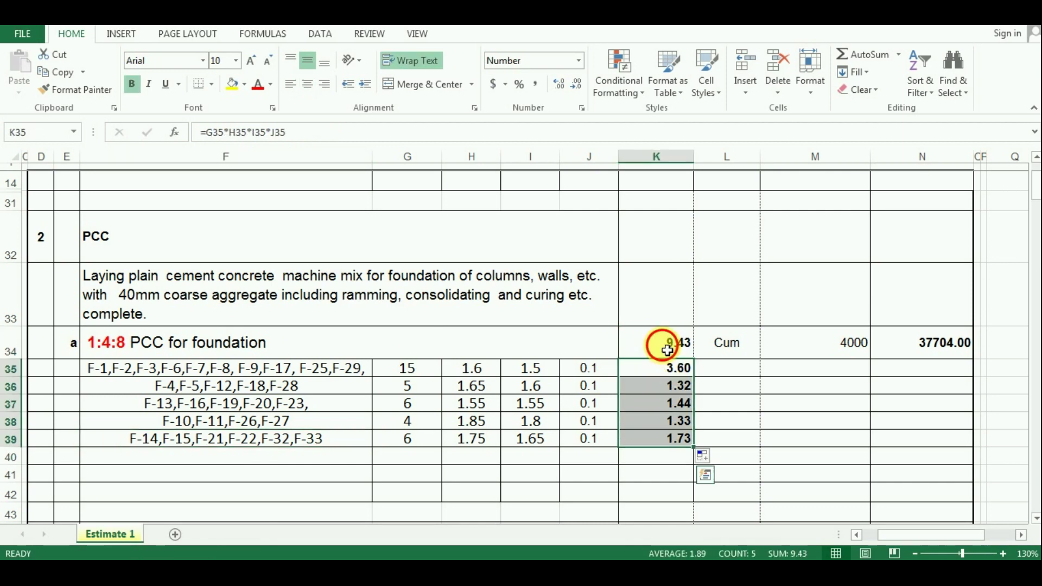
{"action": "double_click", "coordinate": [667, 350]}
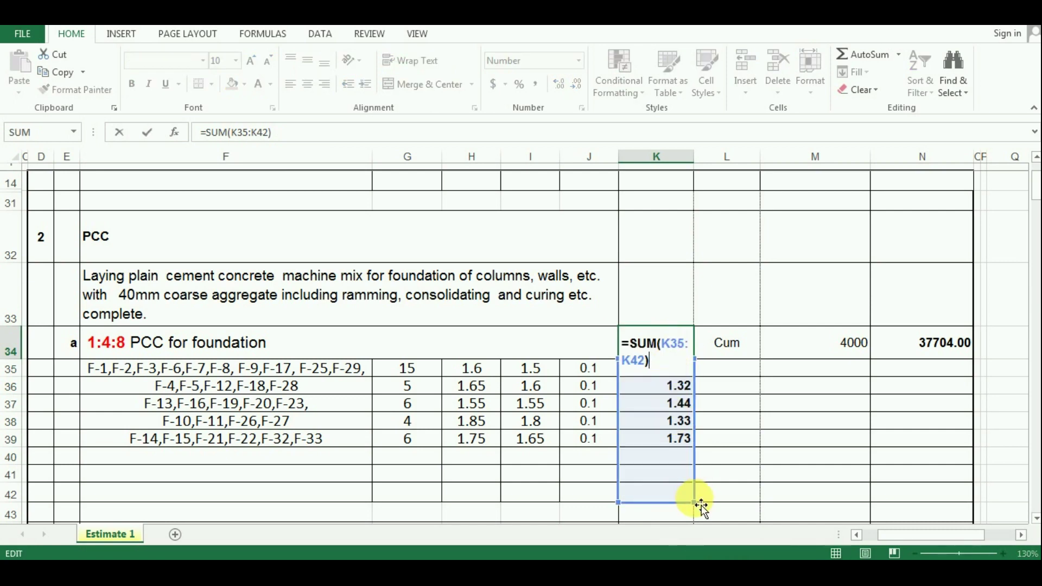
{"action": "key", "text": "BackSpace"}
{"action": "key", "text": "BackSpace"}
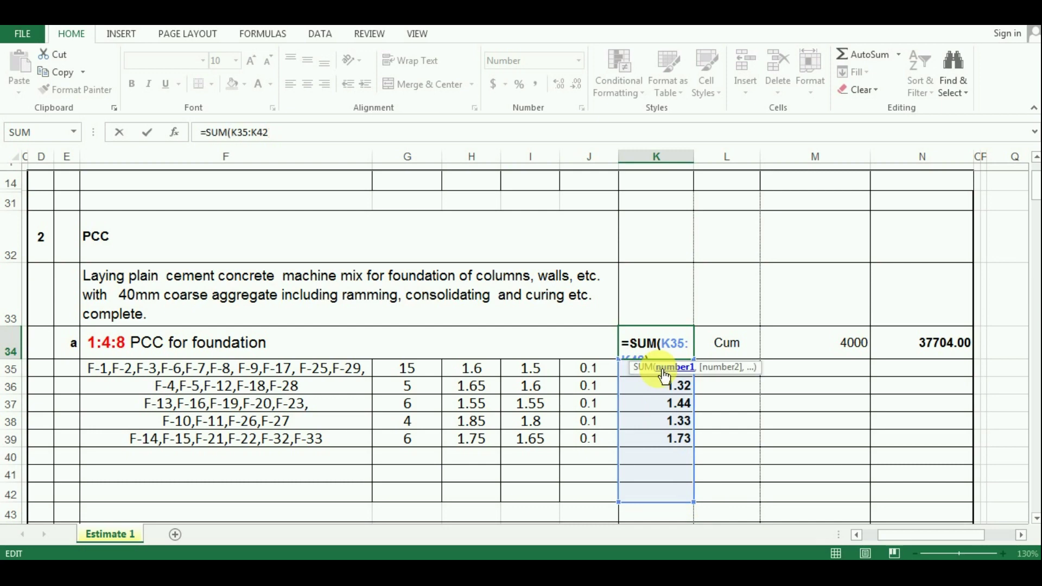
{"action": "key", "text": "BackSpace"}
{"action": "type", "text": "39"}
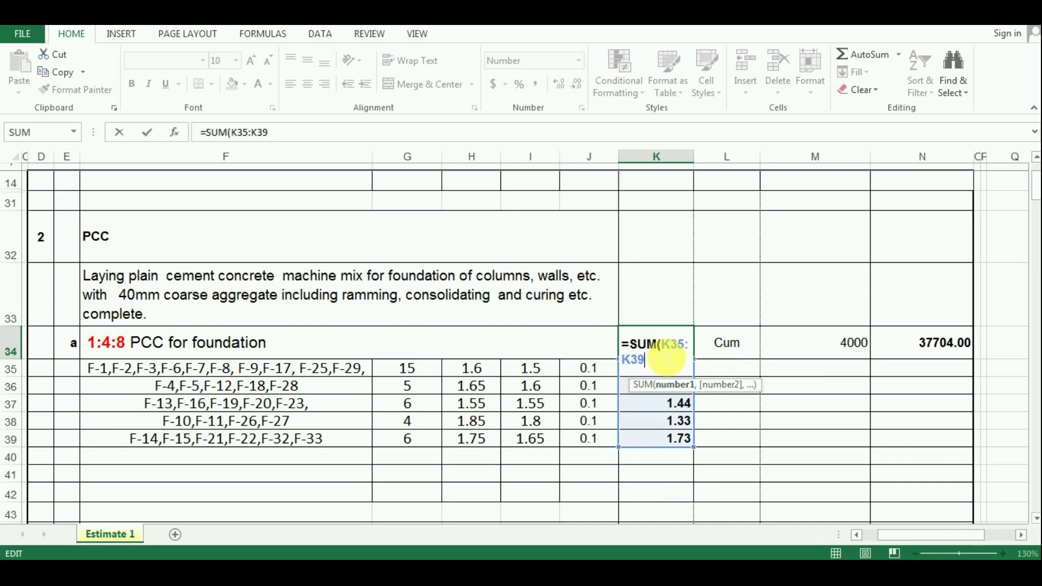
{"action": "type", "text": ")"}
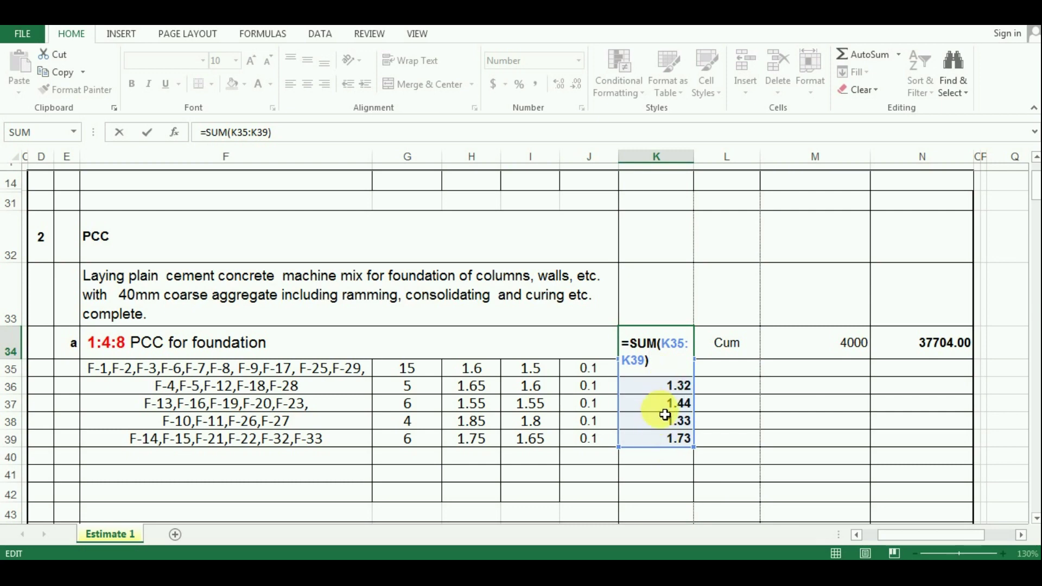
{"action": "key", "text": "Return"}
{"action": "left_click", "coordinate": [842, 340]}
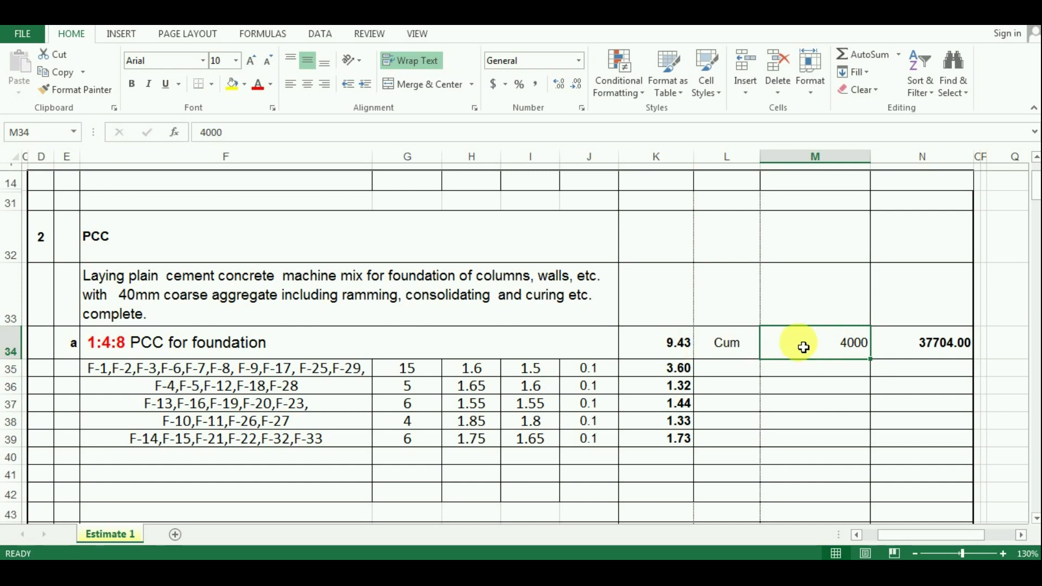
{"action": "left_click", "coordinate": [654, 352]}
{"action": "left_click", "coordinate": [781, 344]}
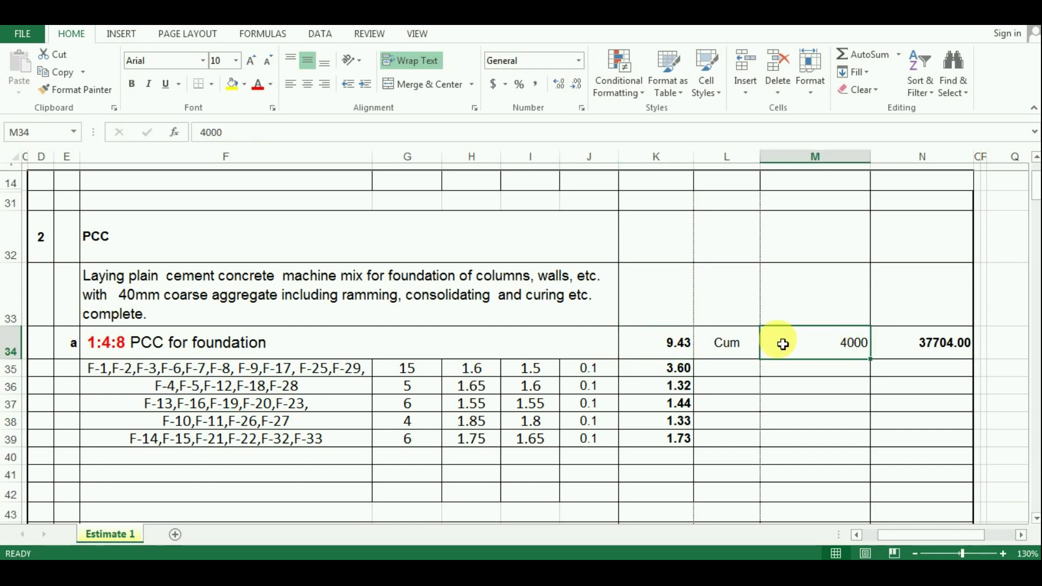
{"action": "left_click", "coordinate": [915, 343]}
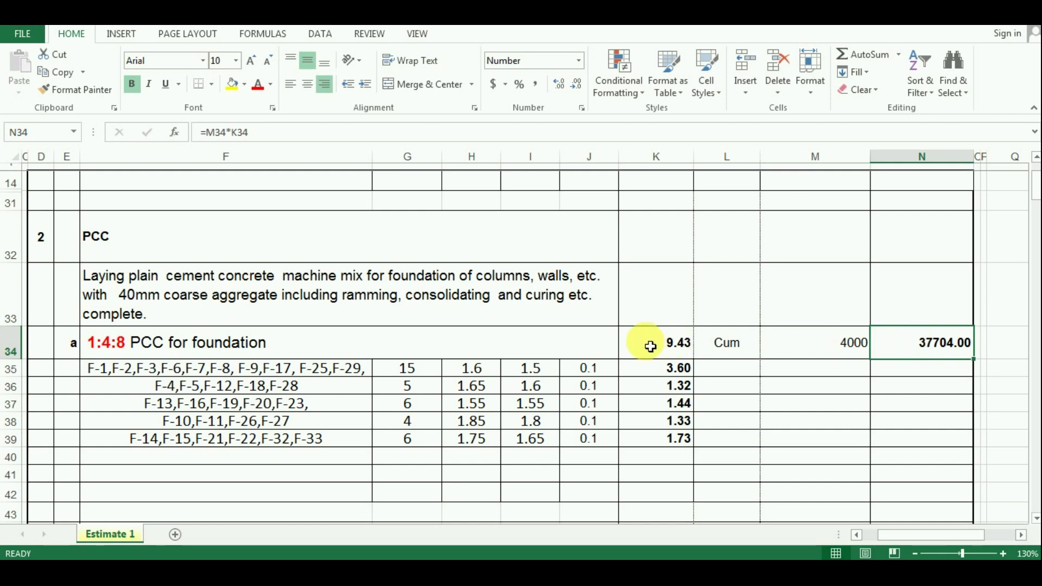
{"action": "double_click", "coordinate": [898, 347]}
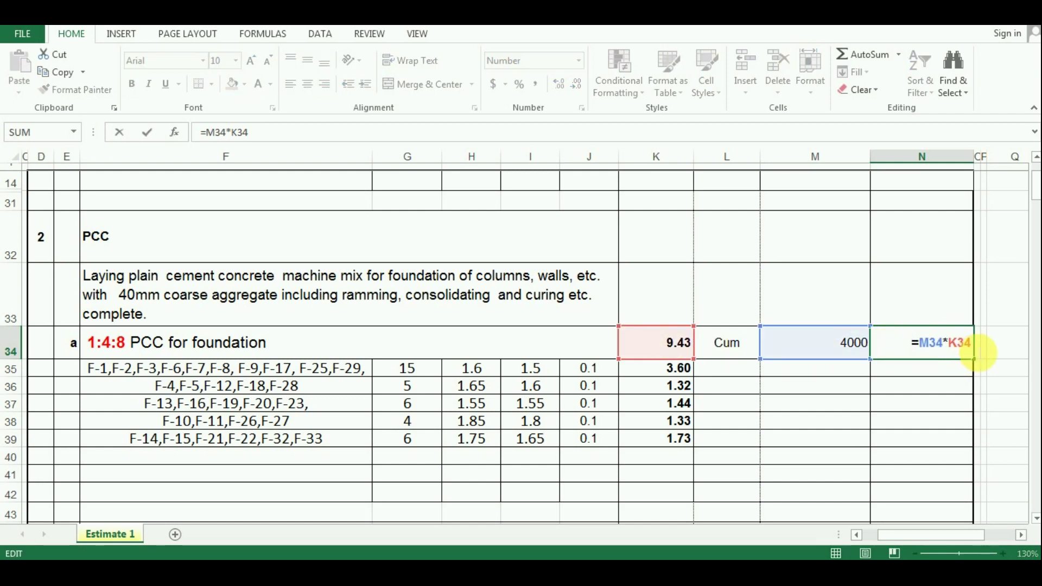
{"action": "double_click", "coordinate": [972, 348]}
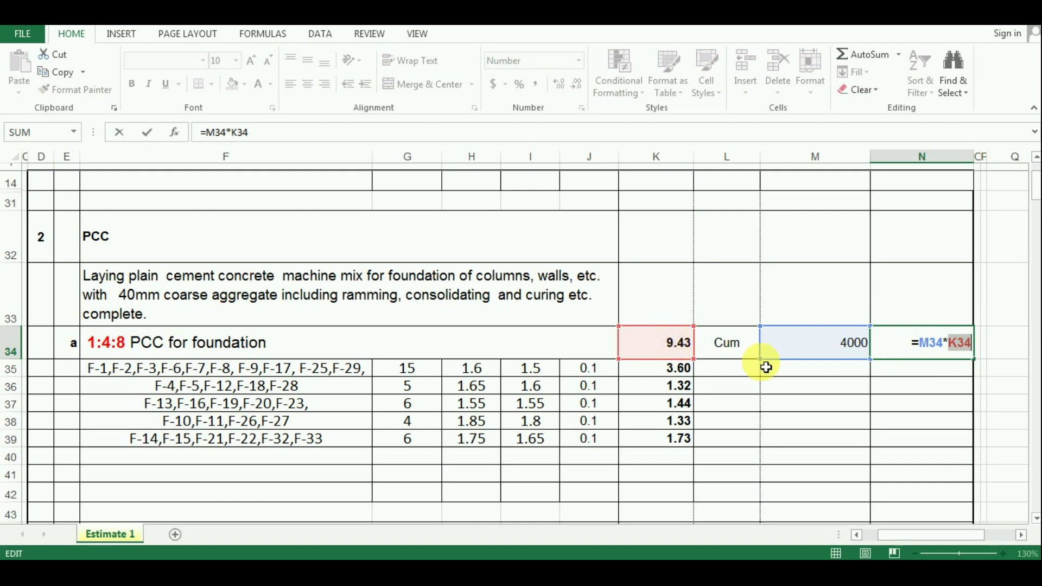
{"action": "left_click", "coordinate": [956, 345]}
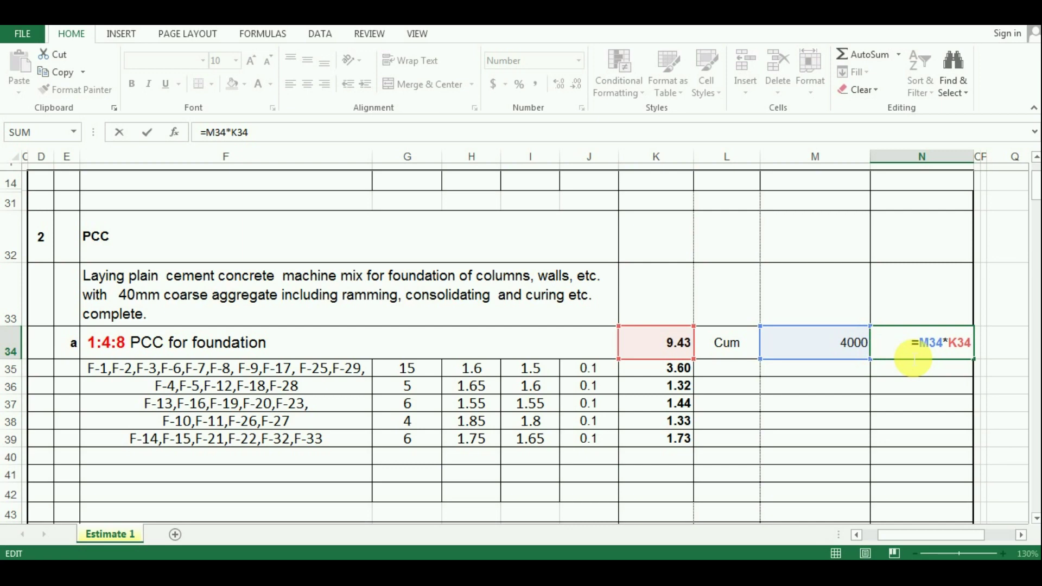
{"action": "key", "text": "ctrl+Return"}
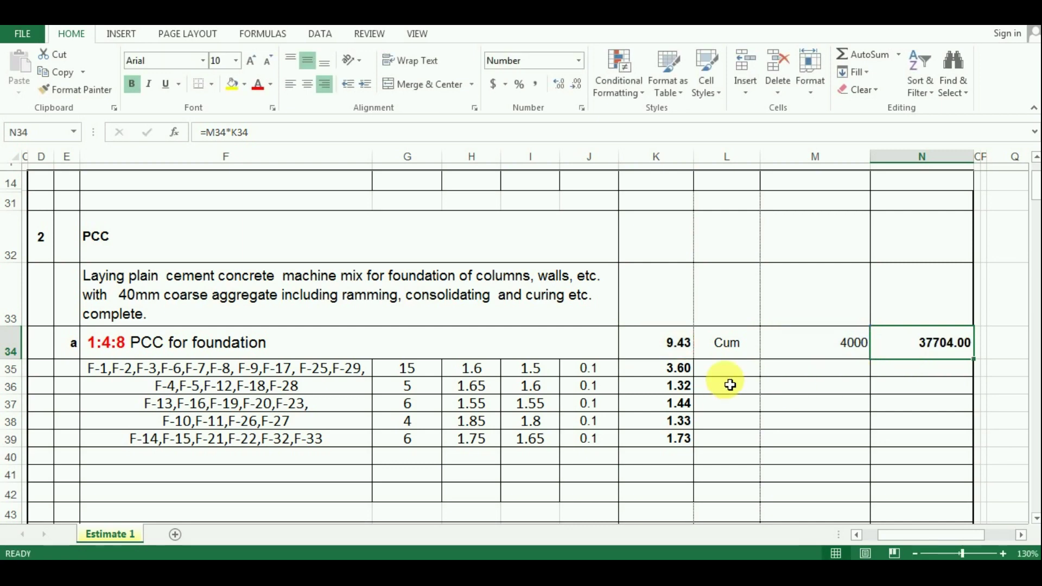
{"action": "left_click", "coordinate": [126, 257]}
{"action": "double_click", "coordinate": [138, 247]}
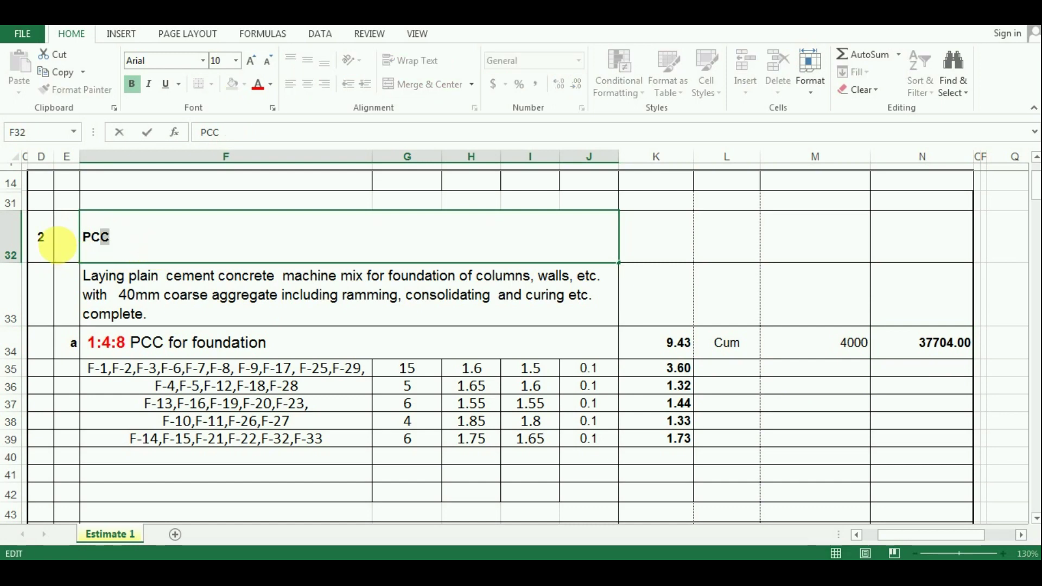
{"action": "key", "text": "Escape"}
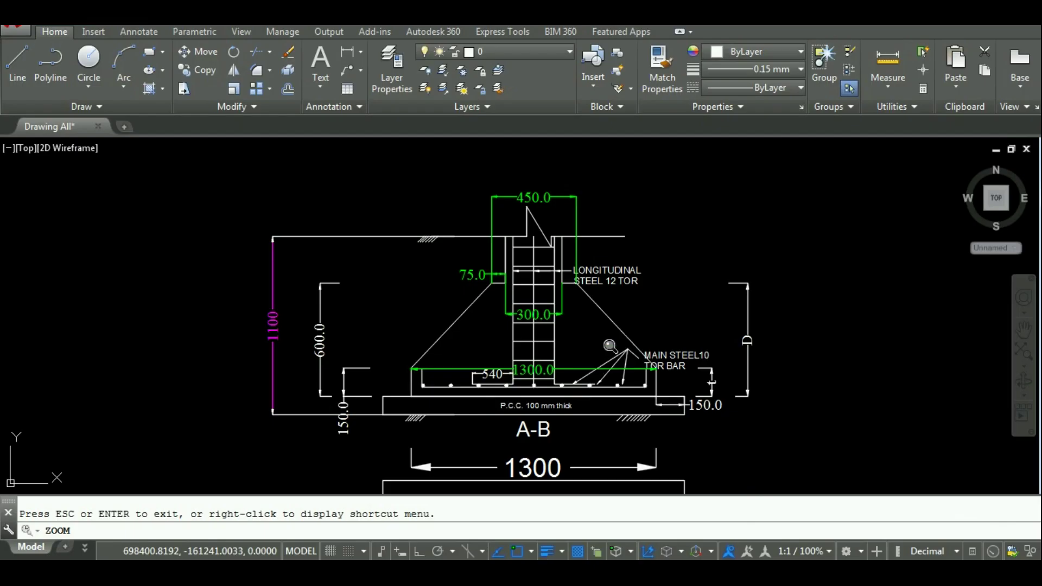
End ZOOM and zoom around footing section A-B and its 100 mm PCC bed.
{"action": "key", "text": "Escape"}
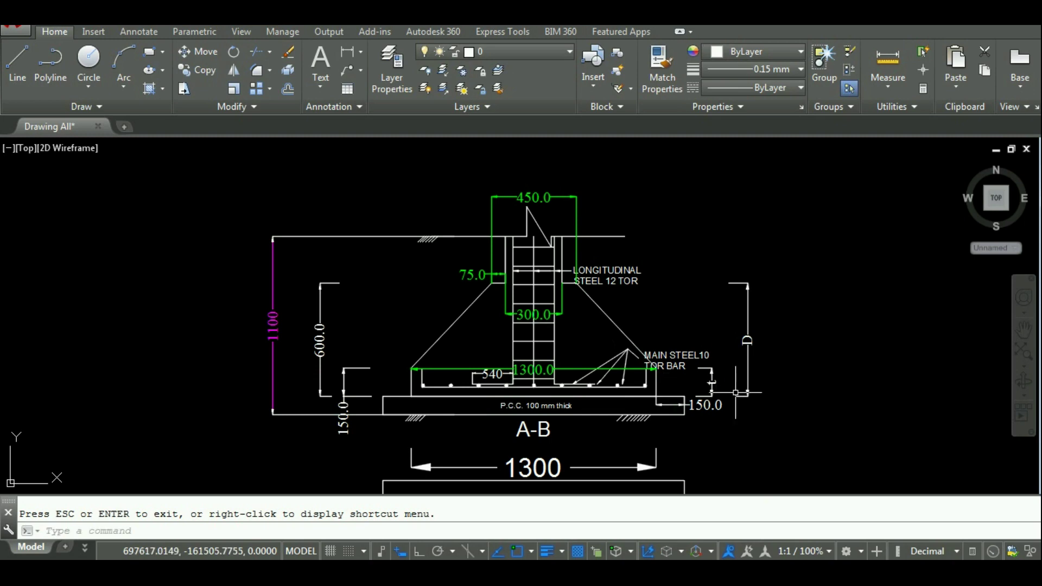
{"action": "scroll", "coordinate": [570, 304], "scroll_direction": "down", "scroll_amount": 5}
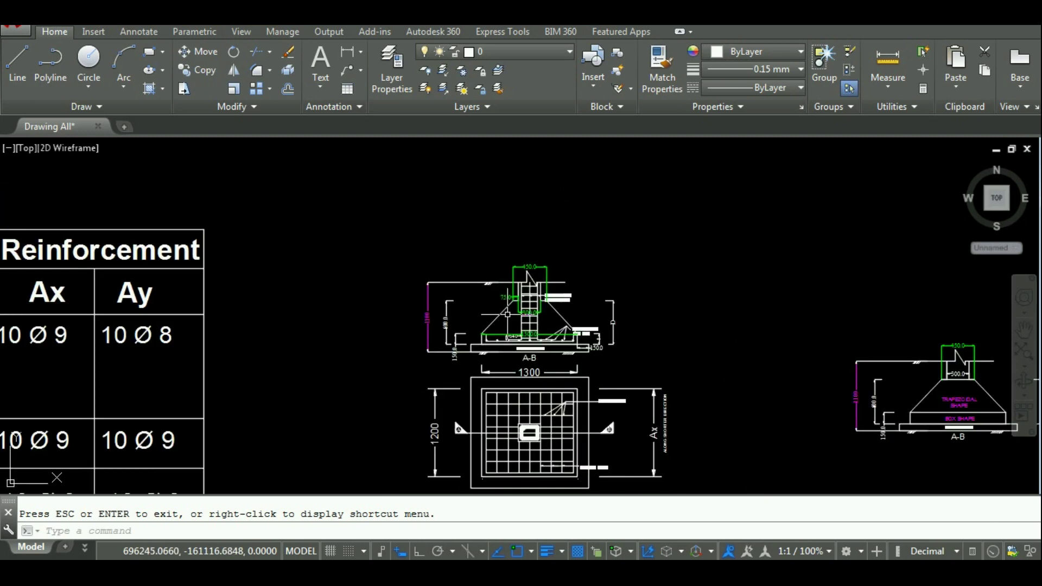
{"action": "scroll", "coordinate": [649, 387], "scroll_direction": "down", "scroll_amount": 2}
{"action": "scroll", "coordinate": [1023, 407], "scroll_direction": "up", "scroll_amount": 2}
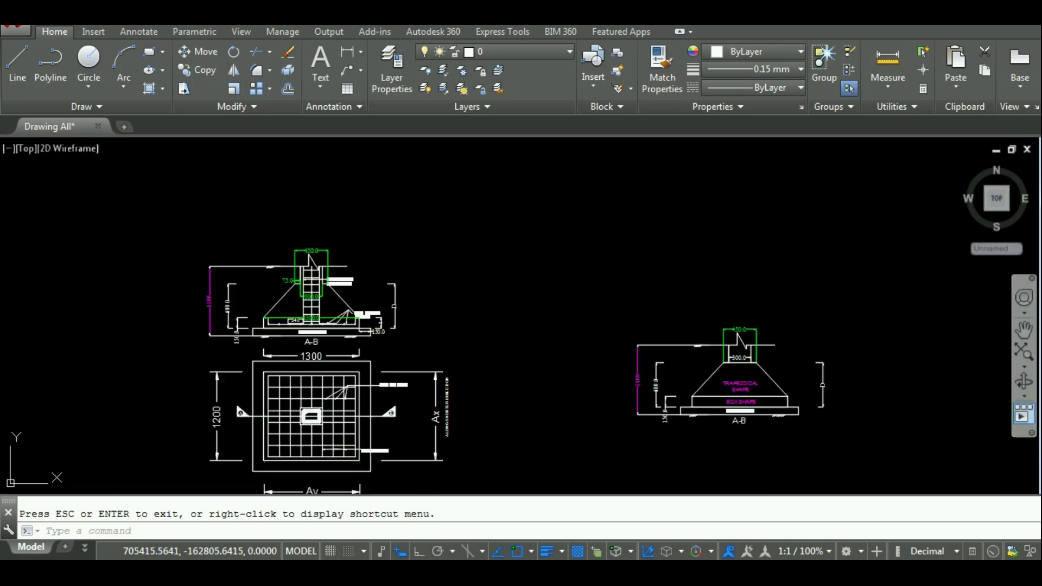
{"action": "scroll", "coordinate": [977, 412], "scroll_direction": "up", "scroll_amount": 2}
{"action": "scroll", "coordinate": [447, 354], "scroll_direction": "up", "scroll_amount": 2}
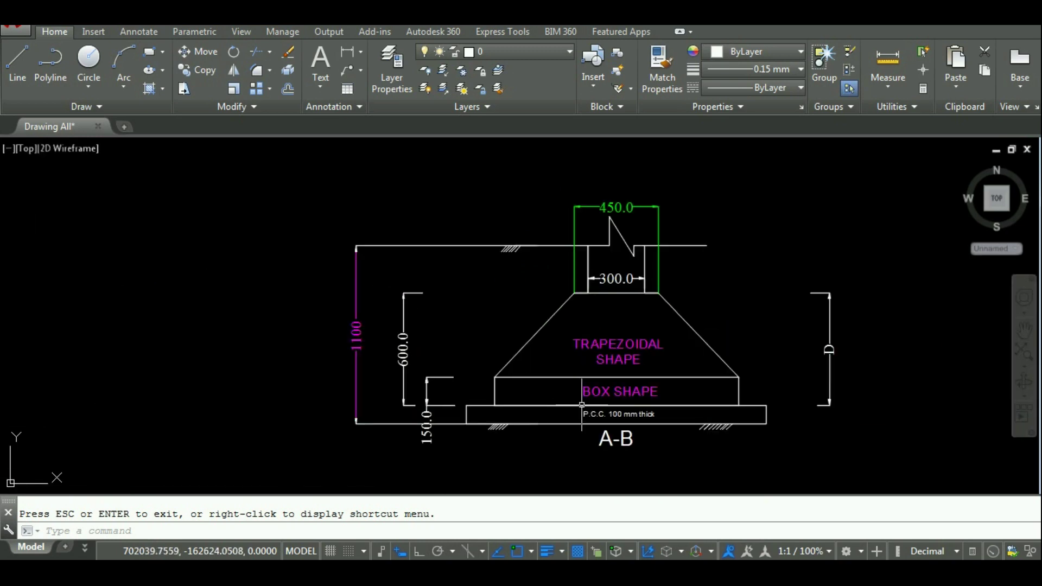
{"action": "scroll", "coordinate": [736, 371], "scroll_direction": "up", "scroll_amount": 2}
{"action": "scroll", "coordinate": [736, 371], "scroll_direction": "down", "scroll_amount": 2}
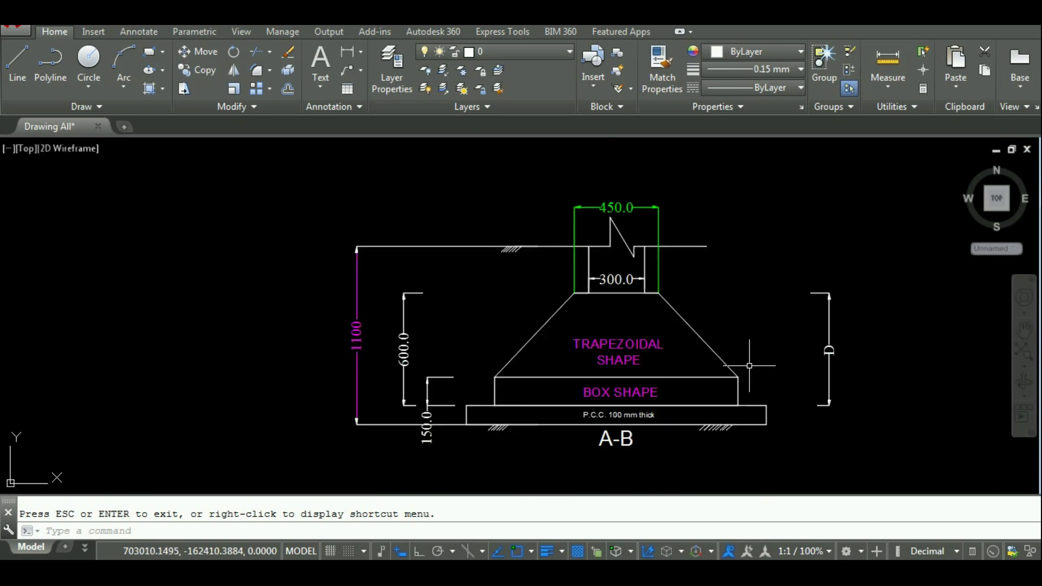
{"action": "scroll", "coordinate": [749, 365], "scroll_direction": "down", "scroll_amount": 3}
{"action": "scroll", "coordinate": [456, 342], "scroll_direction": "up", "scroll_amount": 3}
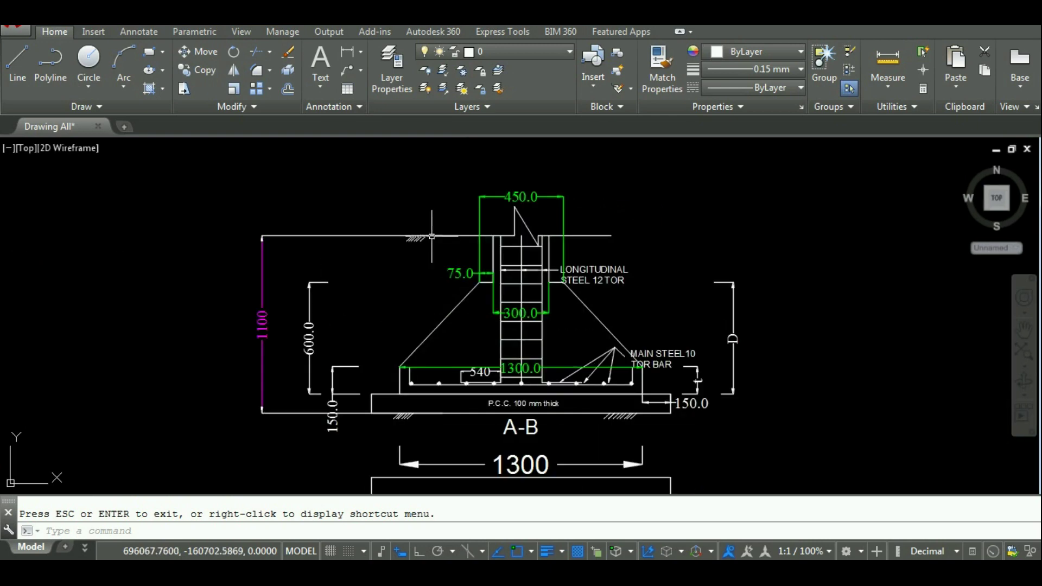
{"action": "scroll", "coordinate": [432, 236], "scroll_direction": "up", "scroll_amount": 2}
{"action": "scroll", "coordinate": [432, 236], "scroll_direction": "down", "scroll_amount": 2}
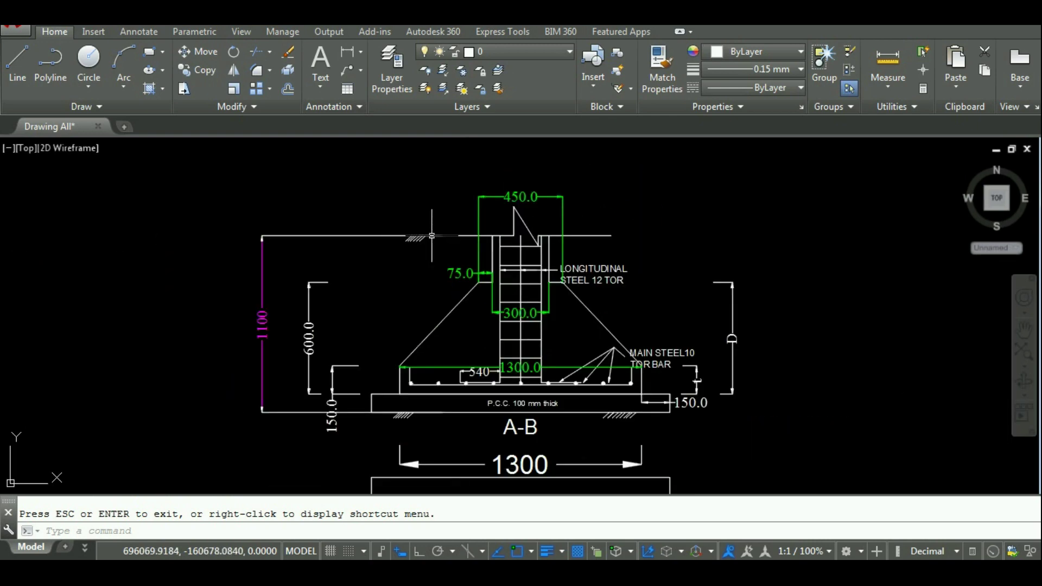